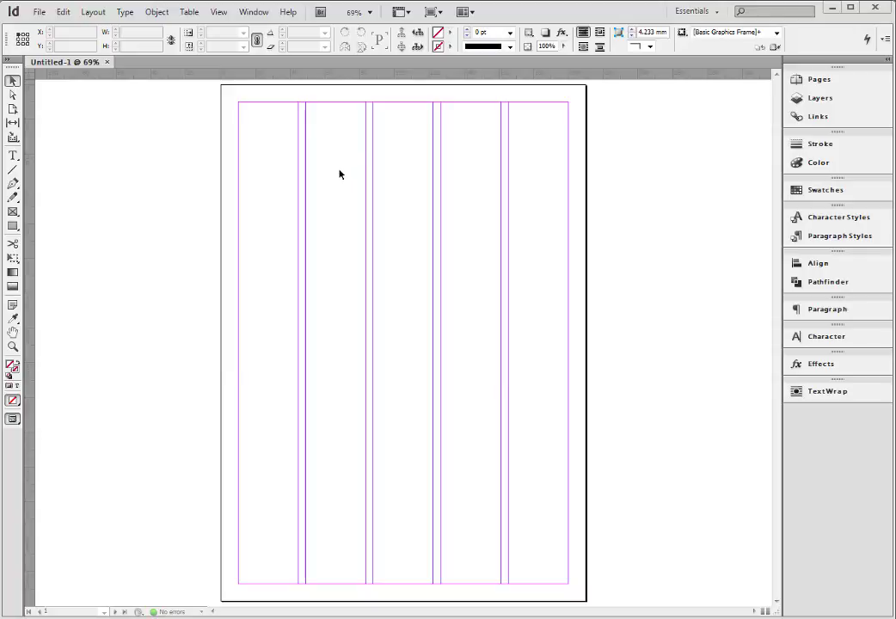
- Draw a text frame about 73 mm wide and 277 mm high over the first two page columns
left_click(13, 156)
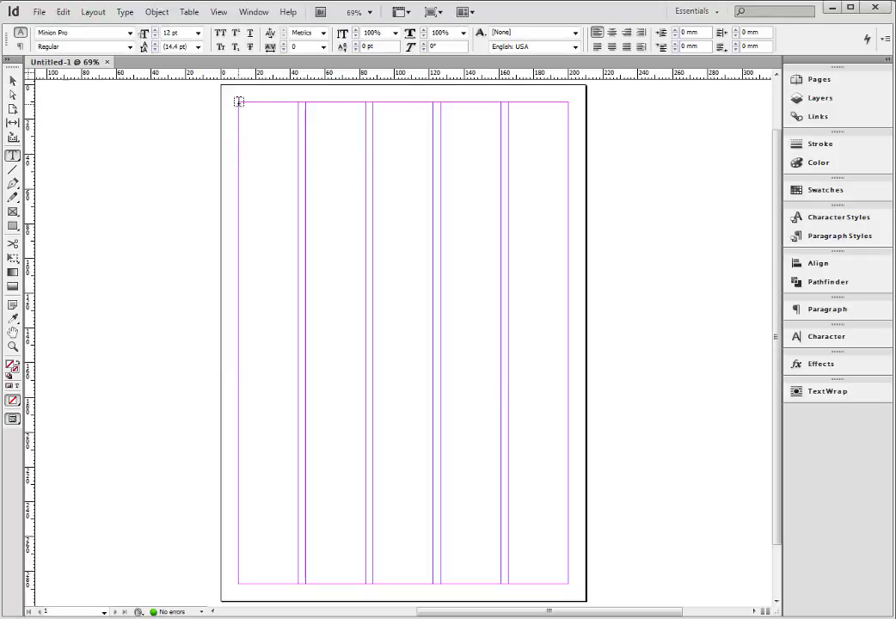
left_click_drag(239, 102, 370, 583)
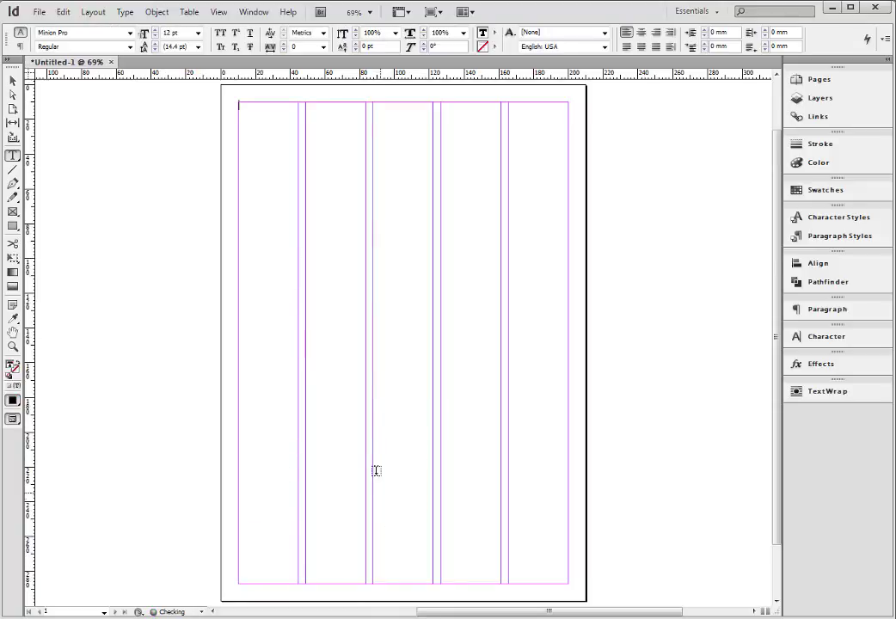
key("Escape")
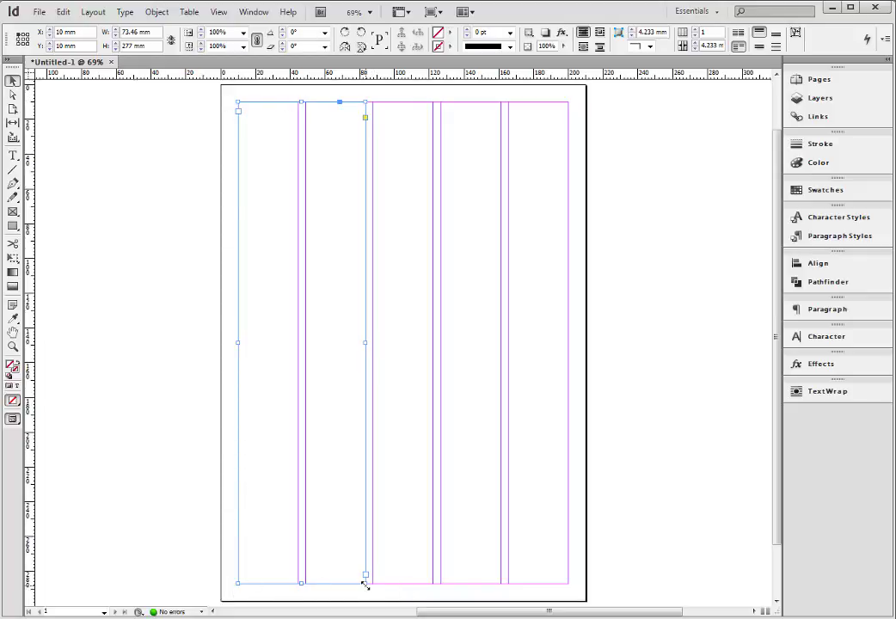
mouse_move(364, 584)
left_mouse_down()
mouse_move(498, 582)
mouse_move(365, 584)
left_mouse_up()
- Draw a second text frame about 112 mm wide and 277 mm high over the remaining three columns
left_click(13, 156)
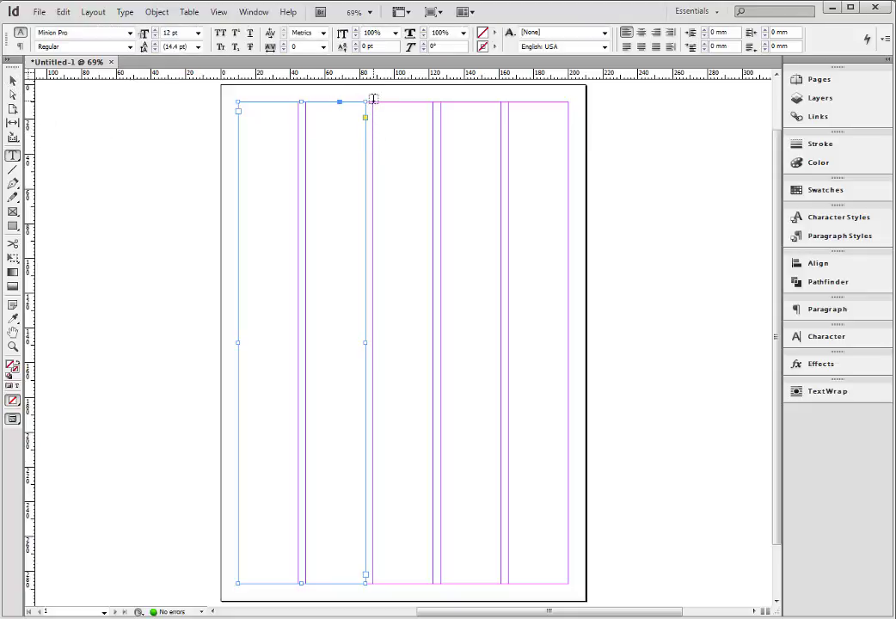
left_click_drag(373, 102, 570, 585)
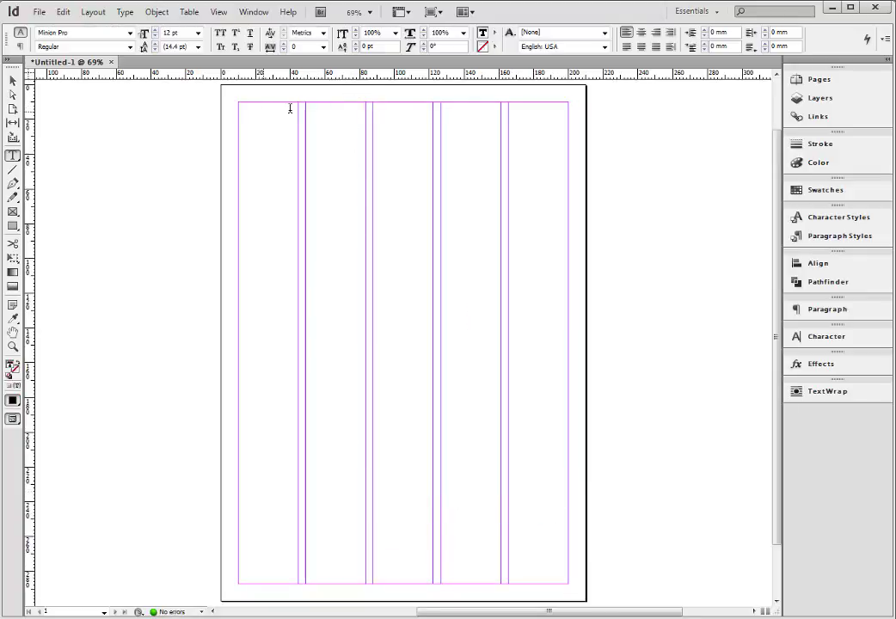
left_click(13, 80)
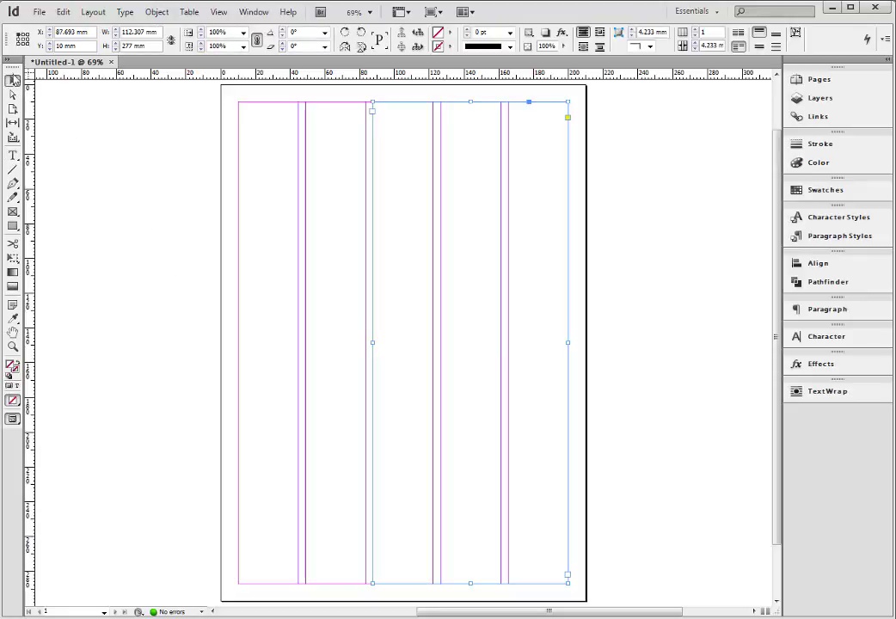
left_click(129, 132)
left_click(325, 141)
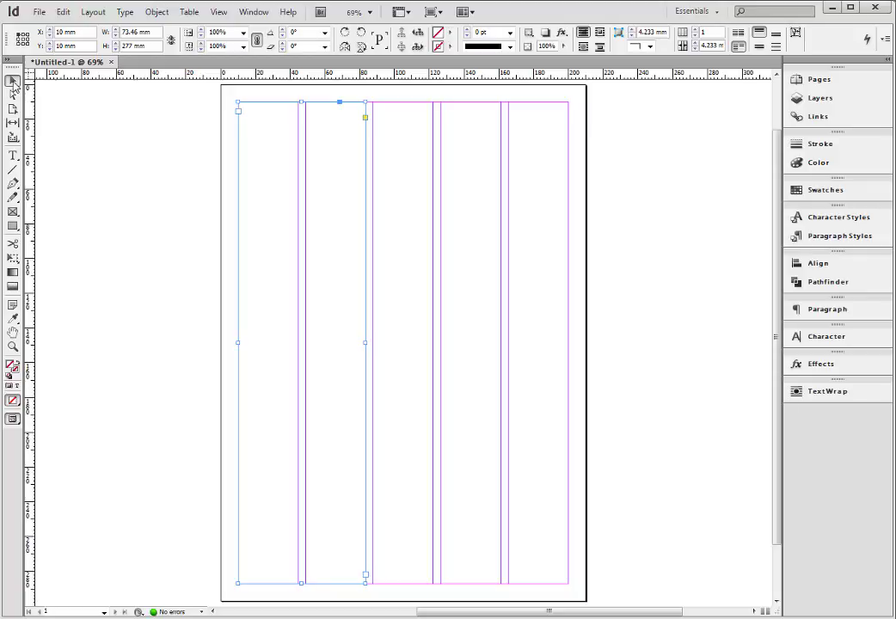
left_click(375, 155)
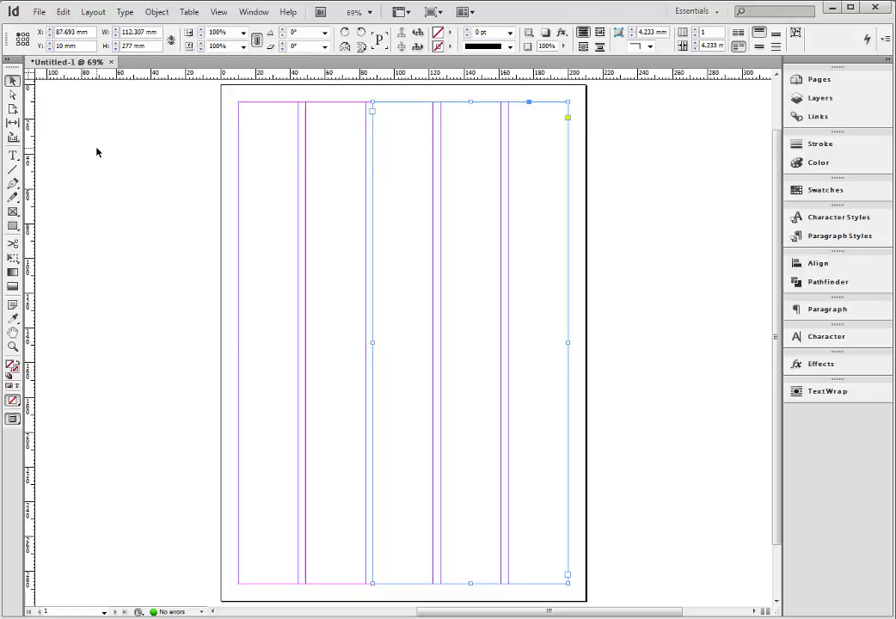
- Fill the two-column-wide text frame with placeholder text
left_click(249, 121)
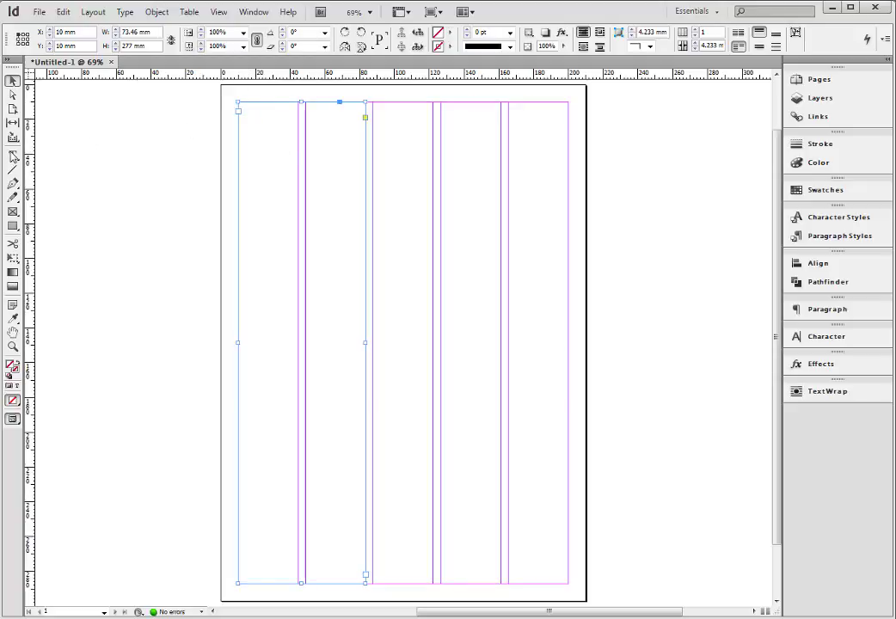
left_click(14, 156)
left_click(241, 109)
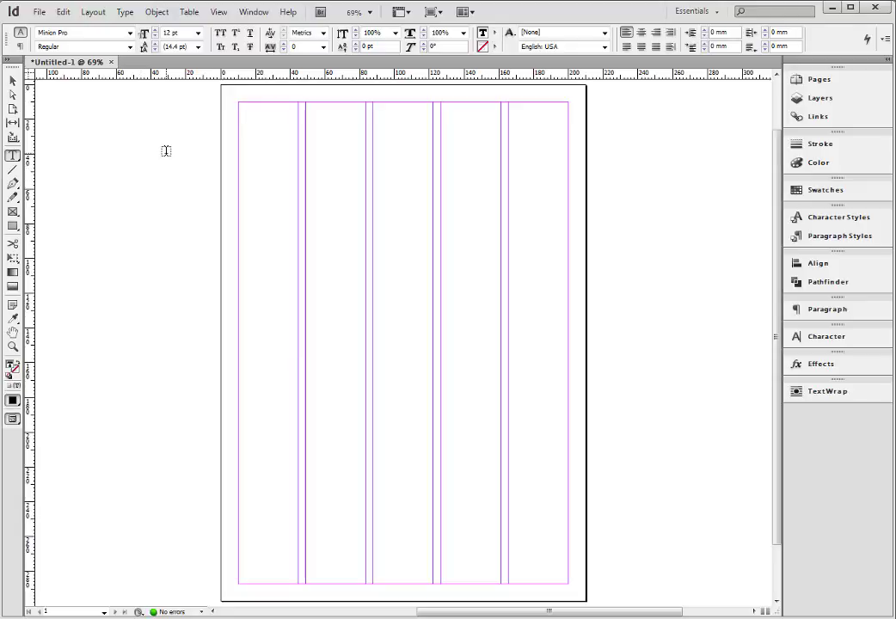
left_click(126, 13)
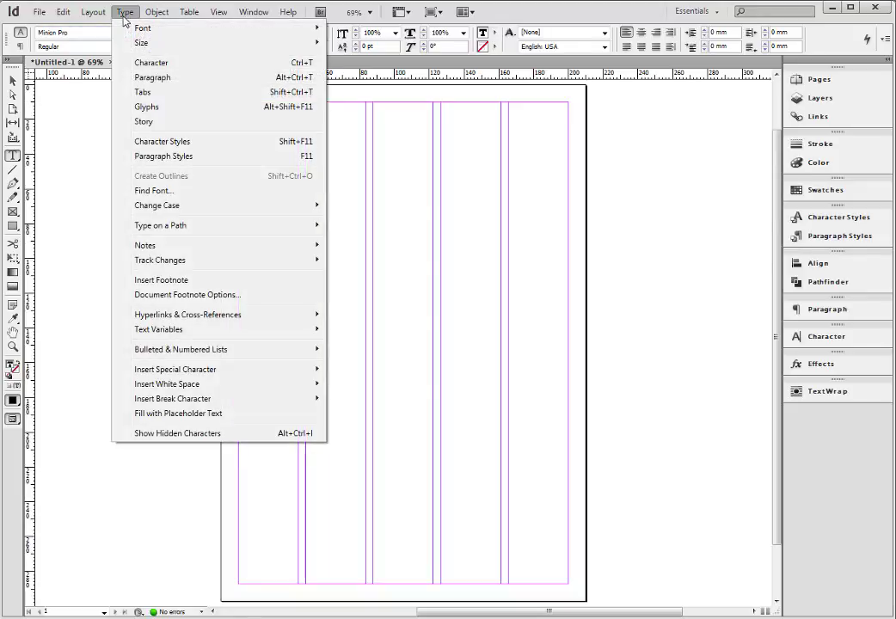
left_click(149, 414)
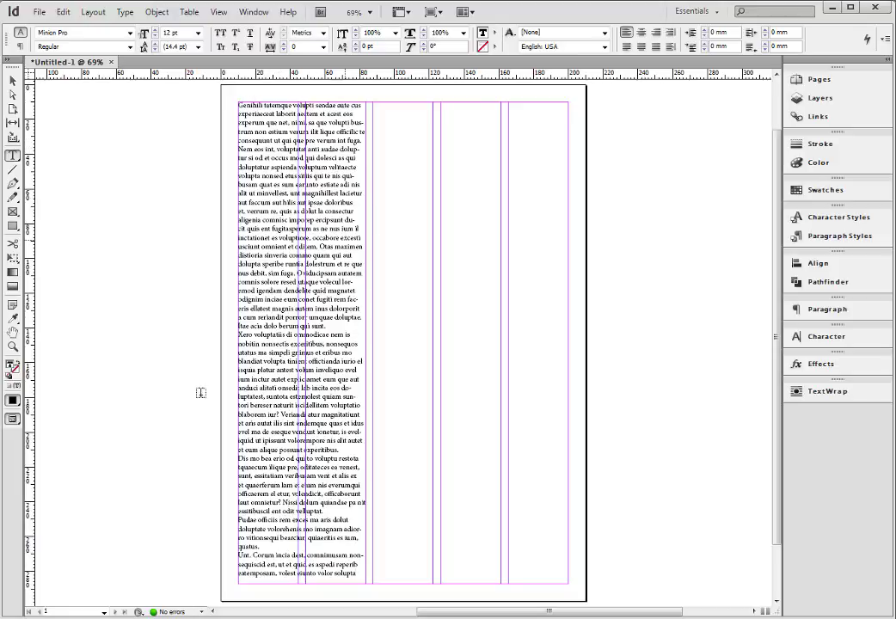
- Select the first sentence of the placeholder text, from "Genihili" to "fuga."
left_click(13, 346)
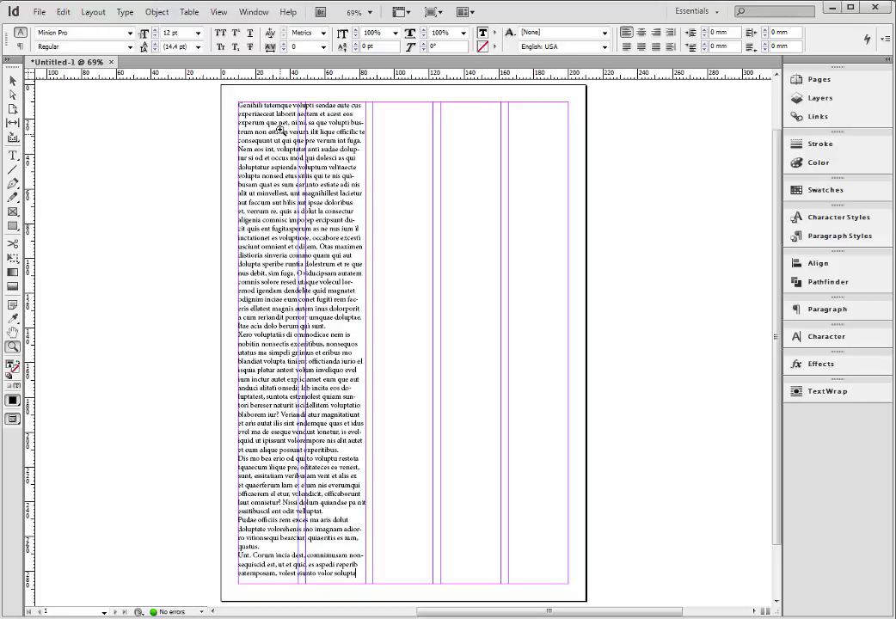
left_click_drag(225, 89, 387, 176)
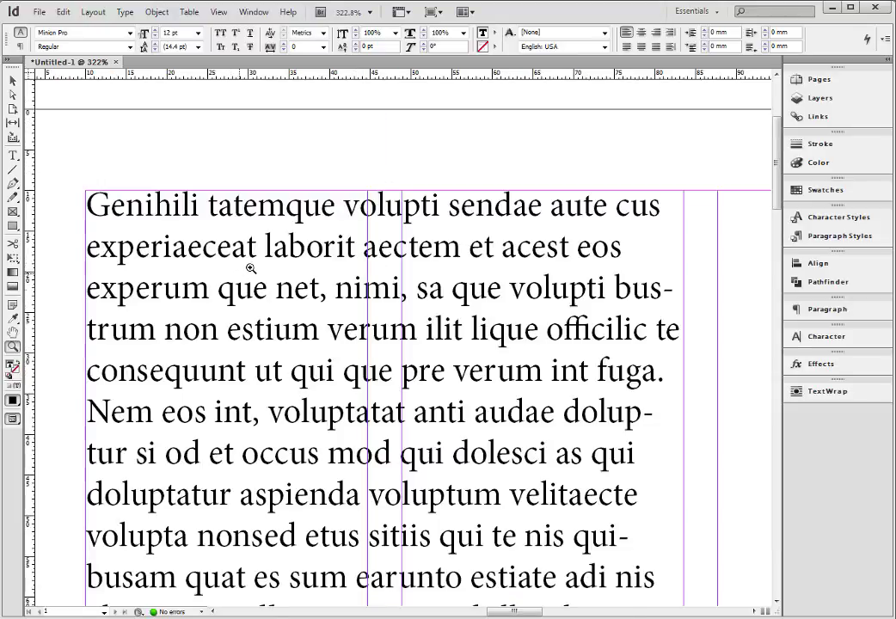
left_click(13, 80)
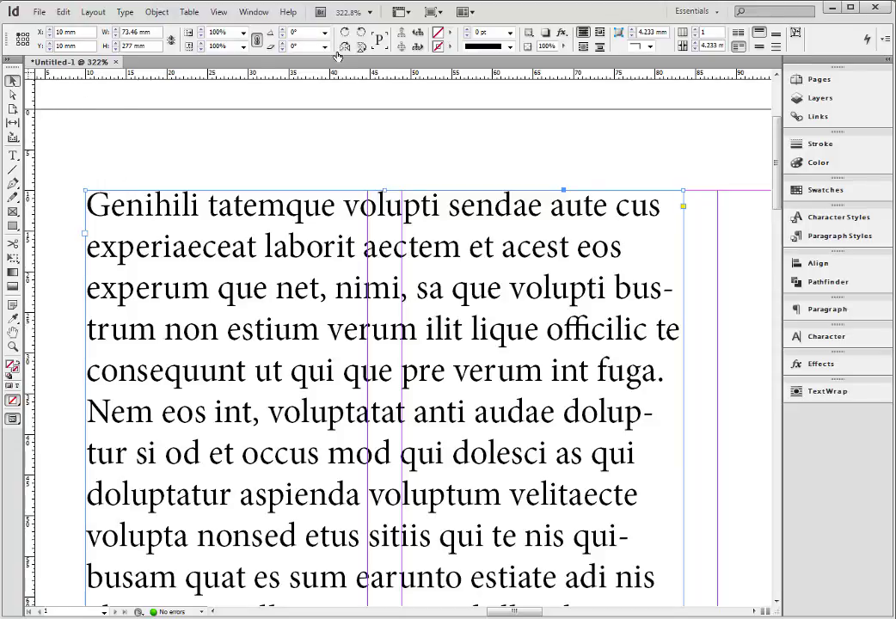
left_click(13, 157)
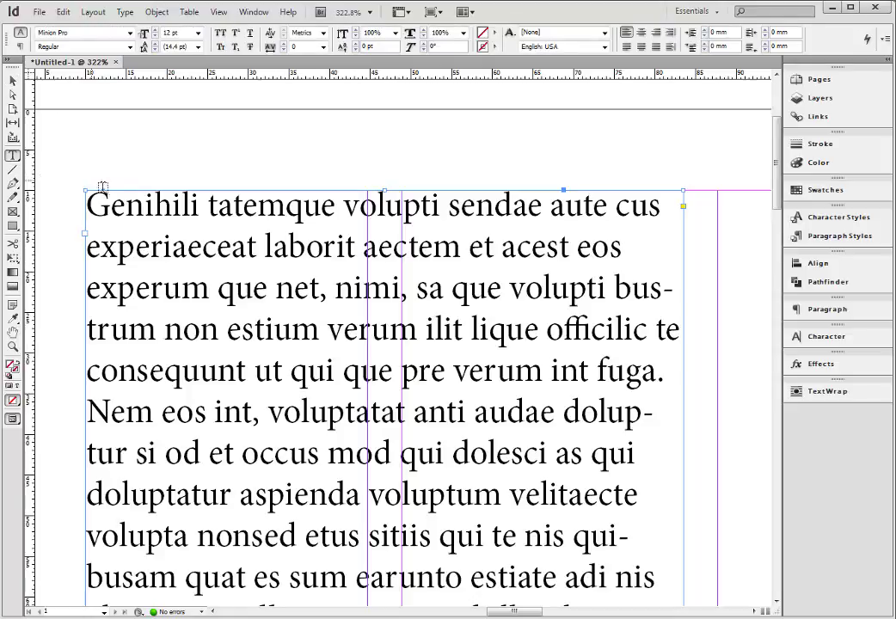
left_click(111, 207)
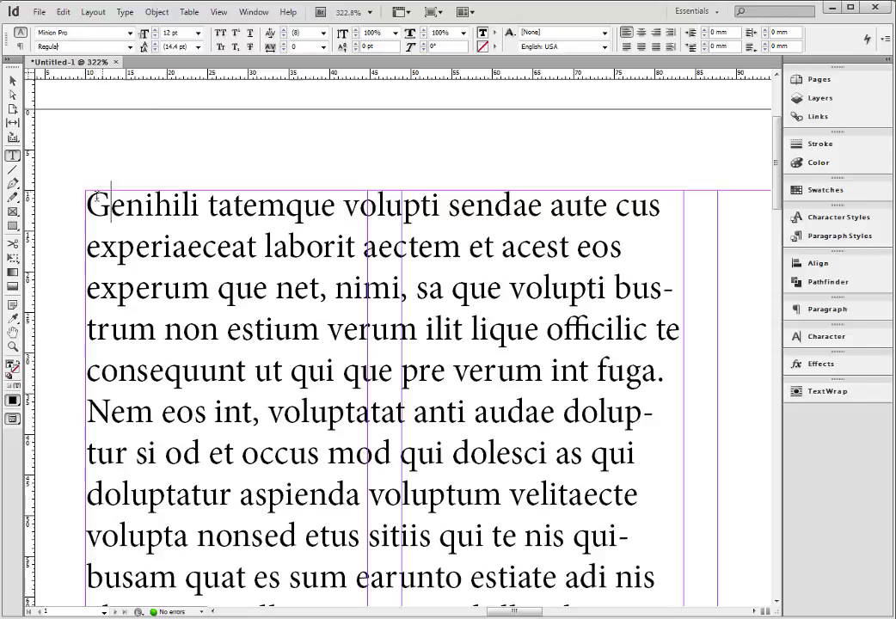
left_click_drag(87, 205, 637, 364)
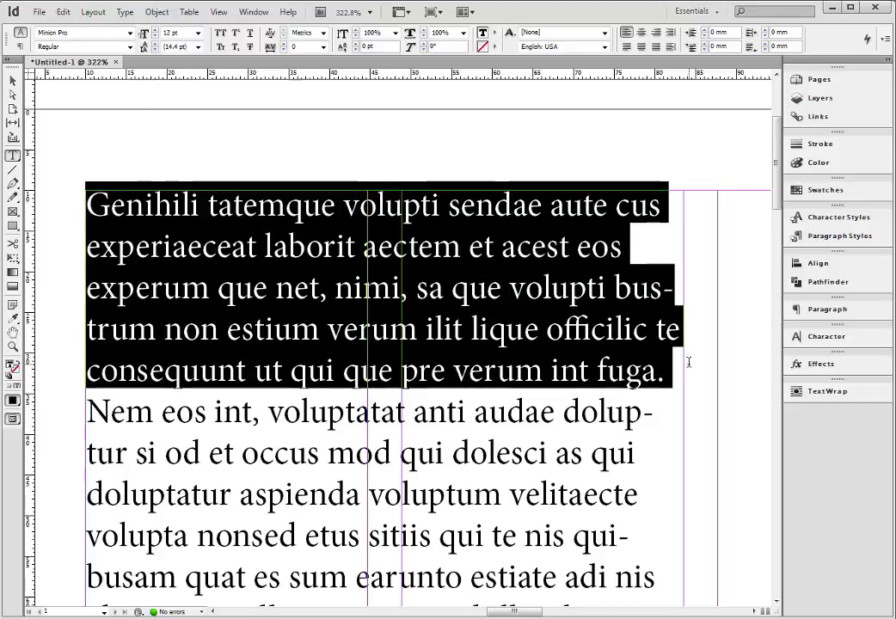
- Browse the available fonts for the selected sentence and set it back to Minion Pro
left_click(131, 33)
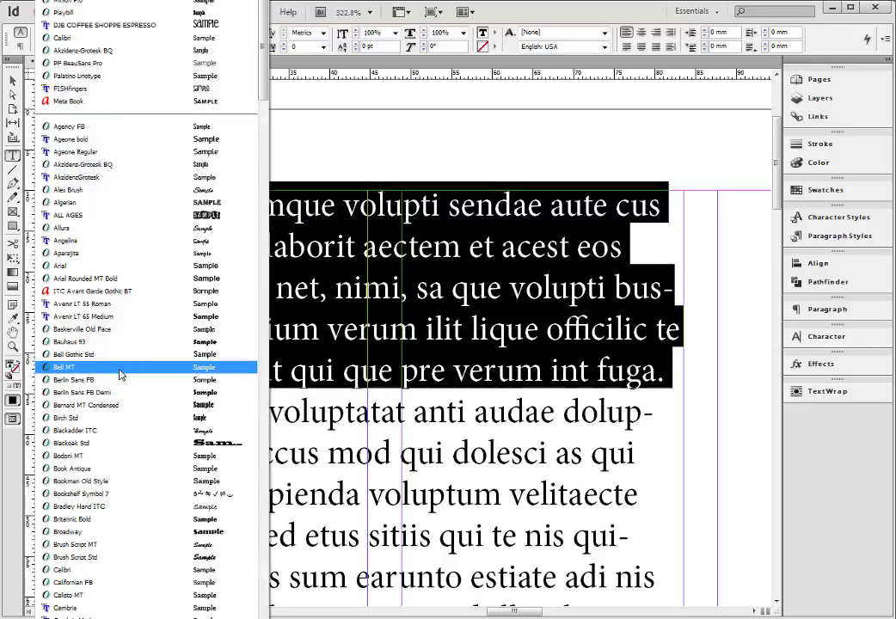
scroll(120, 375, "down", 1)
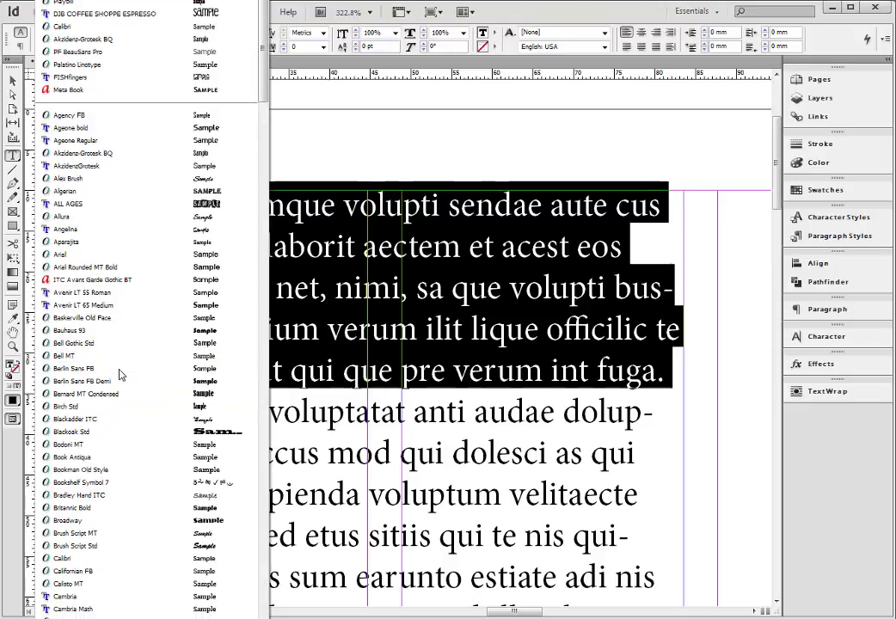
scroll(119, 430, "down", 3)
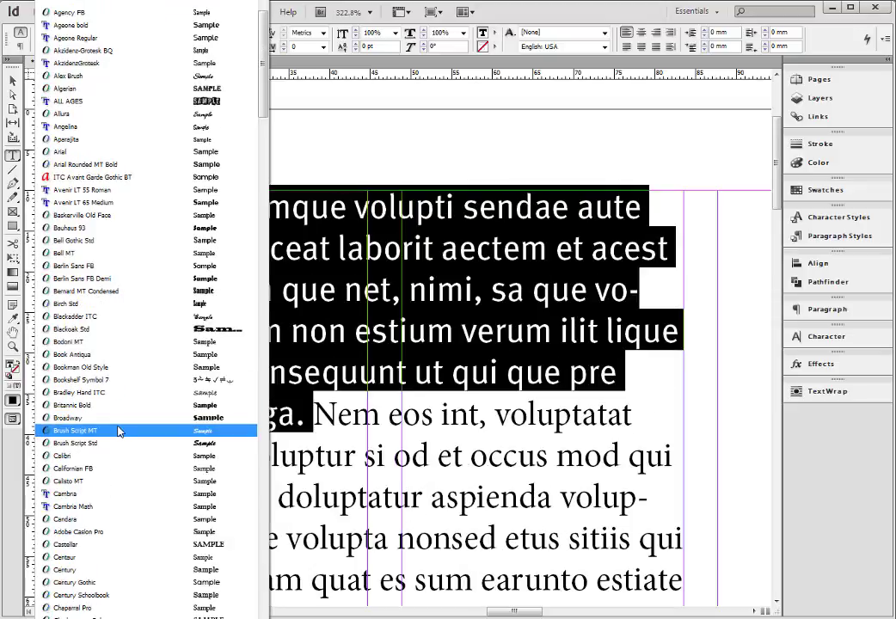
scroll(119, 436, "down", 8)
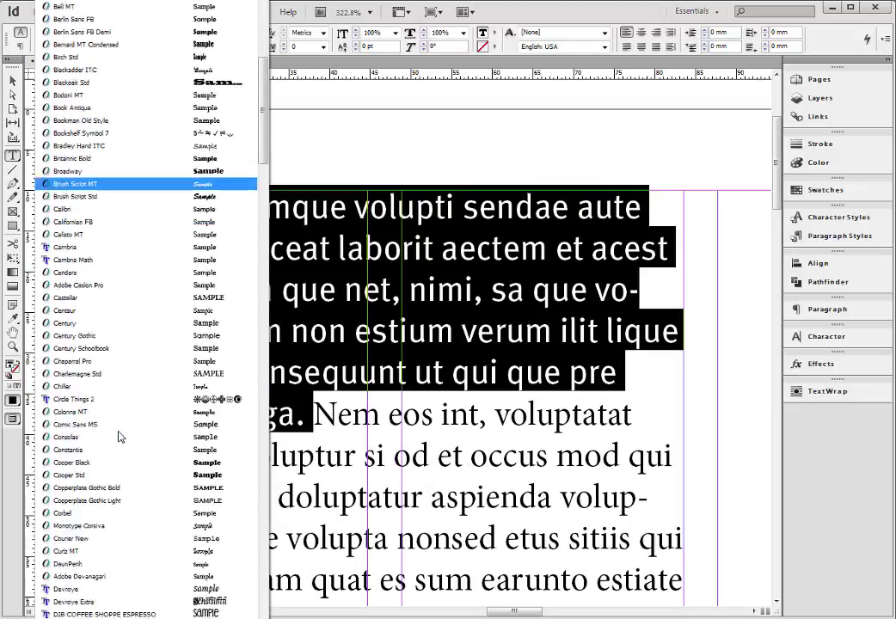
scroll(124, 413, "down", 4)
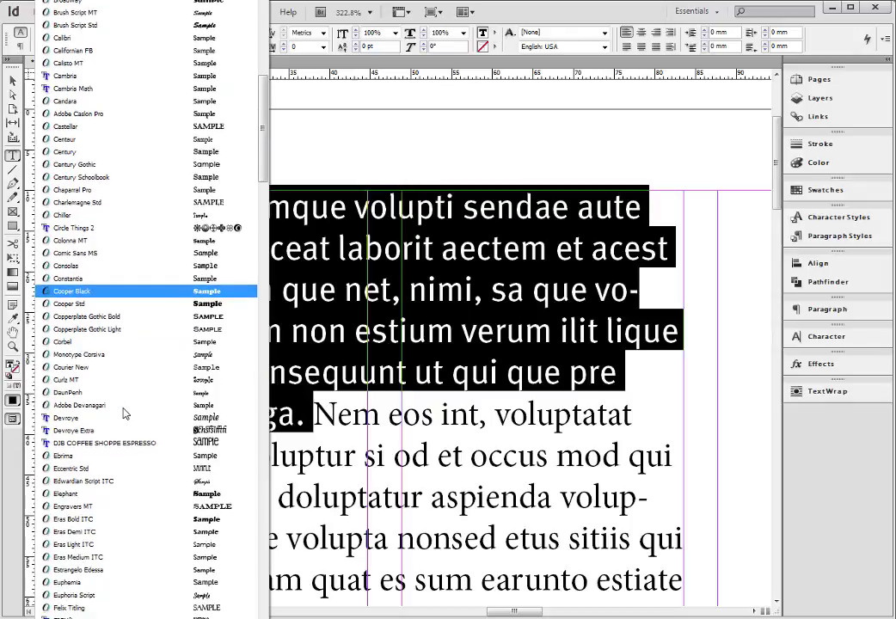
scroll(125, 413, "up", 15)
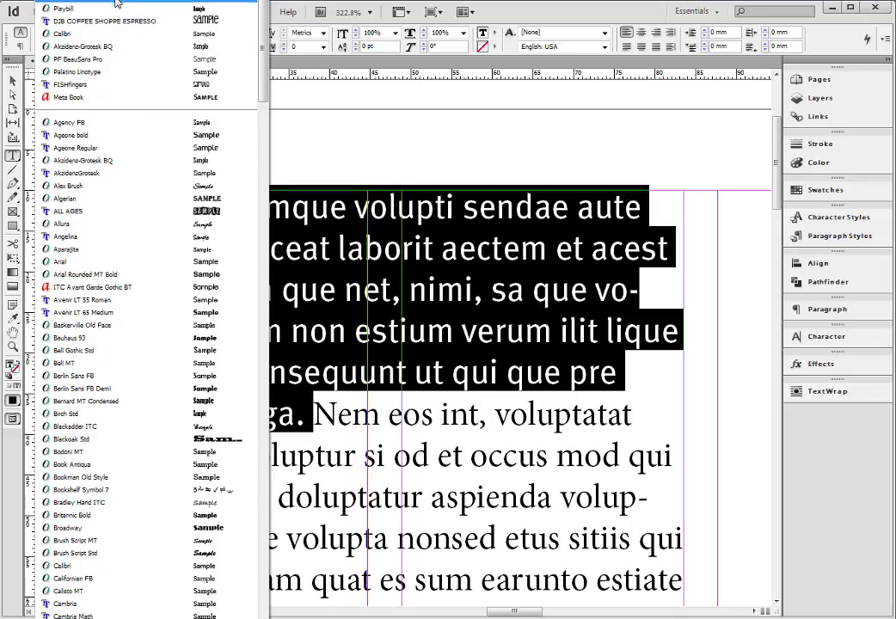
left_click(117, 3)
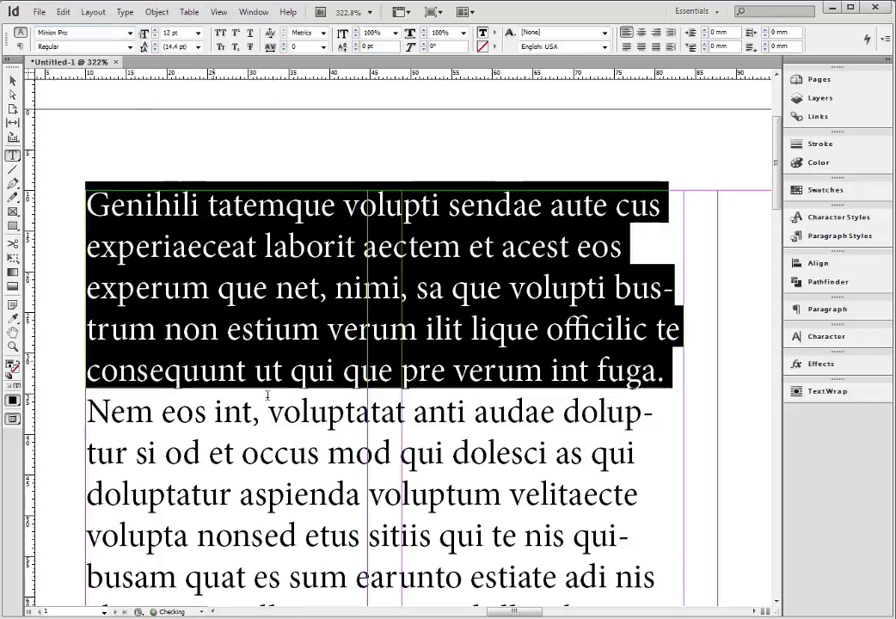
- Set the selected sentence in Myriad Pro and start a new paragraph before "Nem eos int"
left_click(108, 32)
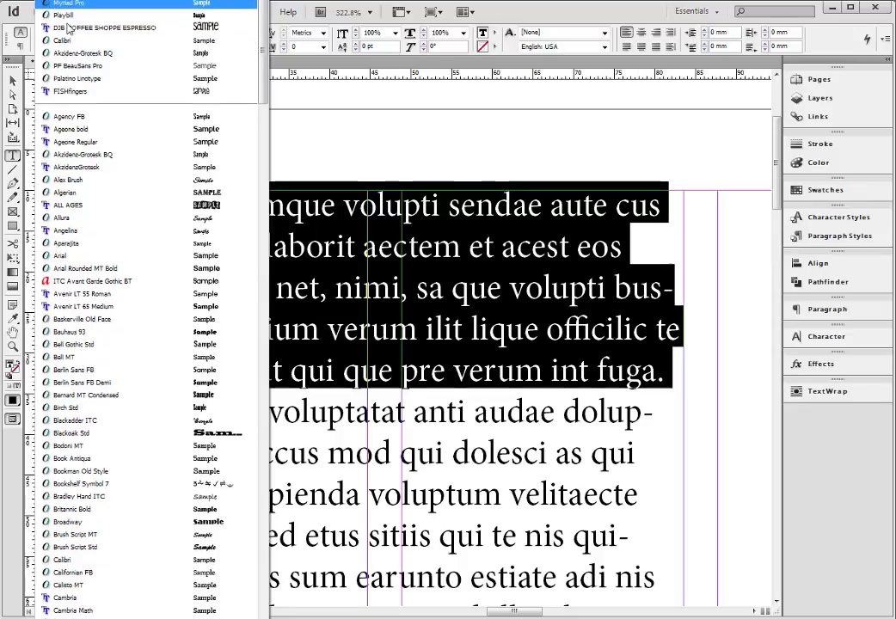
left_click(71, 15)
left_click(316, 414)
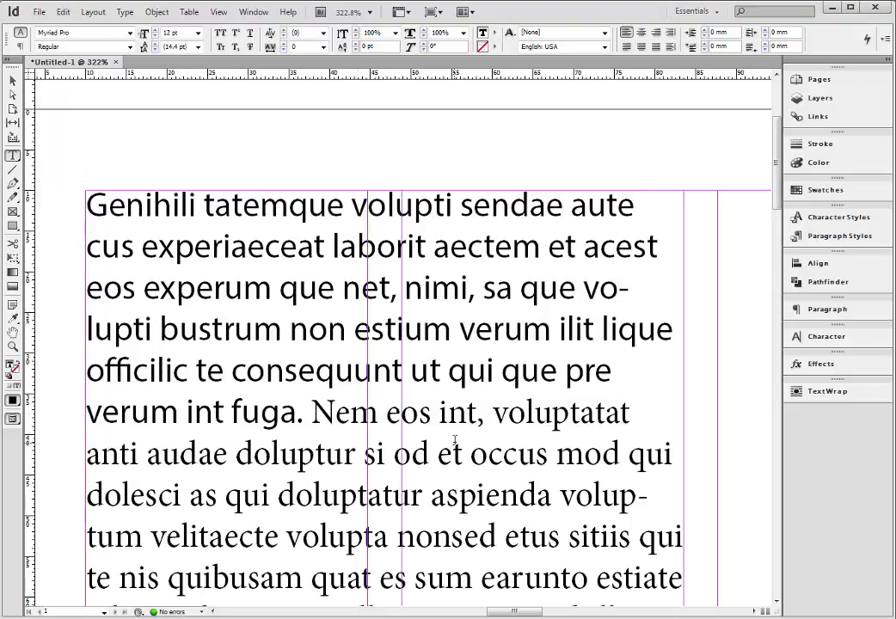
key("Return")
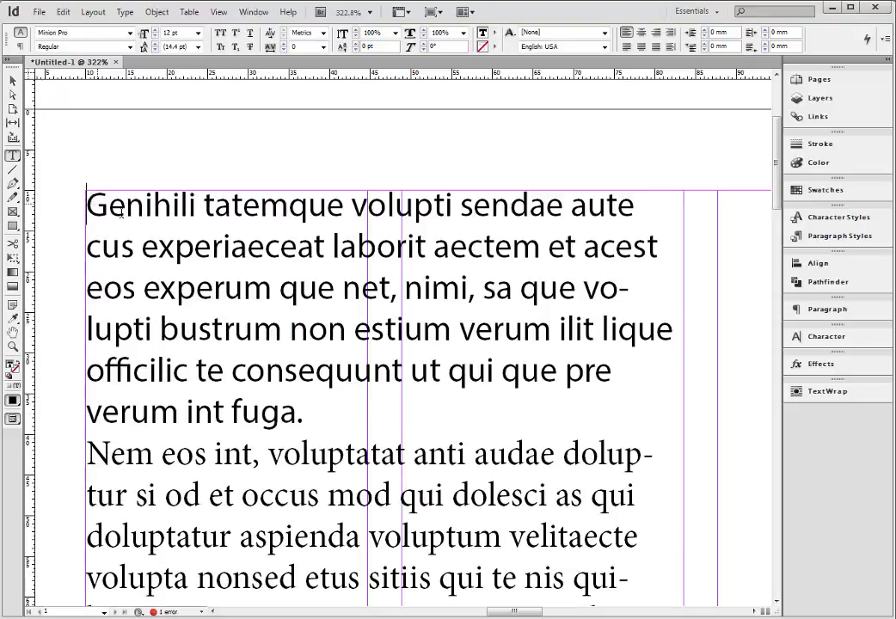
- Set the word "Genihili" to the Condensed style and the letters "atemque" to Condensed Italic
left_click_drag(88, 204, 196, 210)
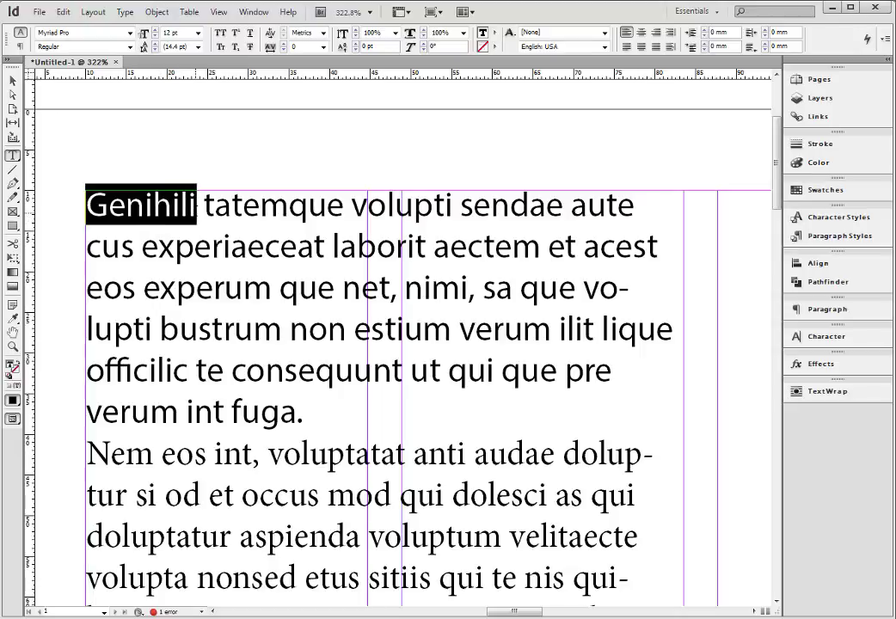
left_click(130, 48)
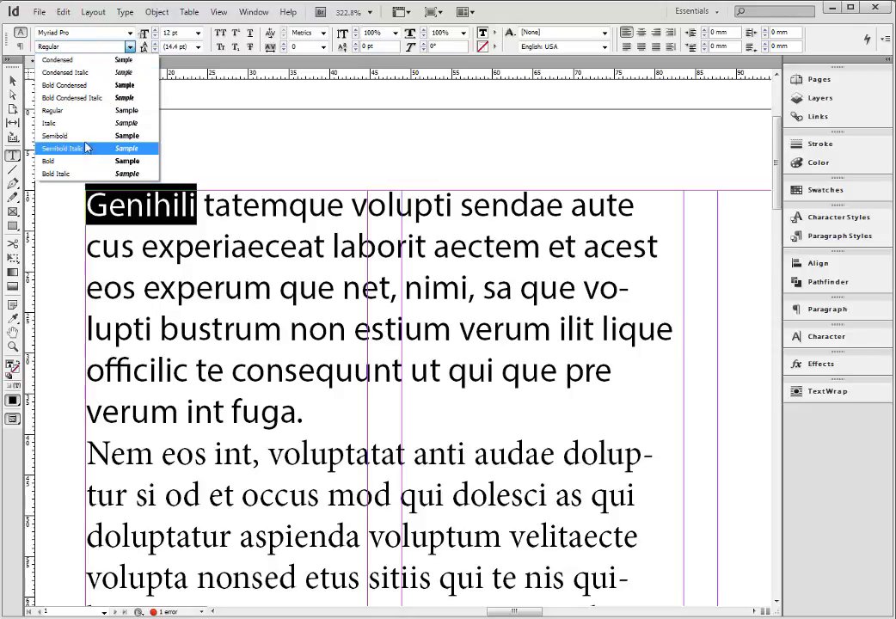
left_click(86, 63)
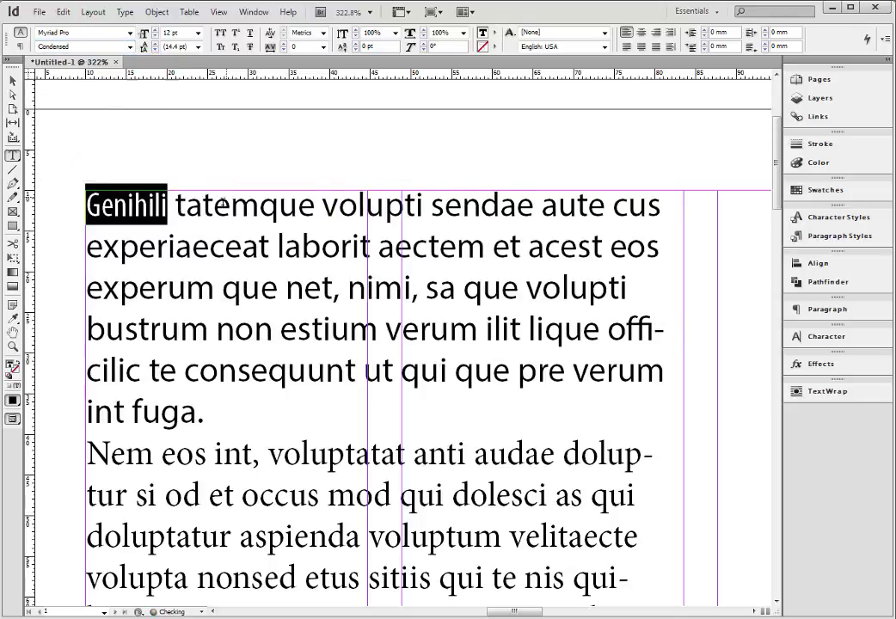
left_click_drag(187, 207, 315, 207)
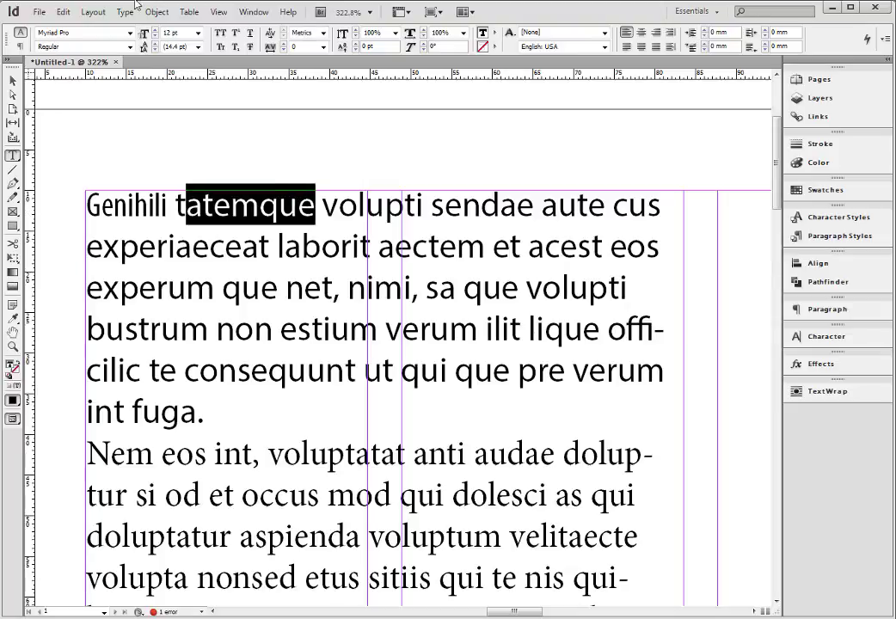
left_click(129, 46)
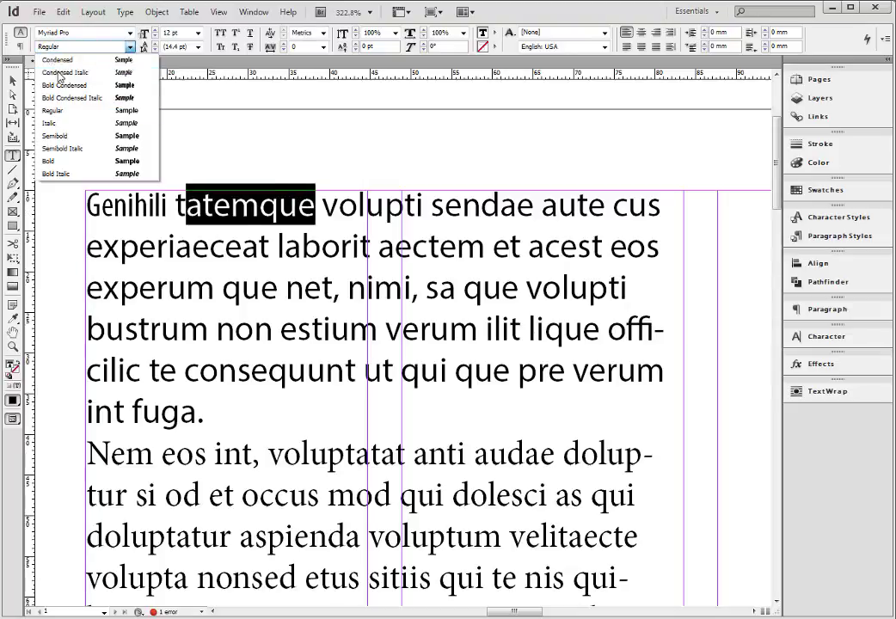
left_click(52, 72)
- Set the word "volupti" to the Bold Condensed style and the word "sendae" to Italic
left_click_drag(285, 207, 385, 207)
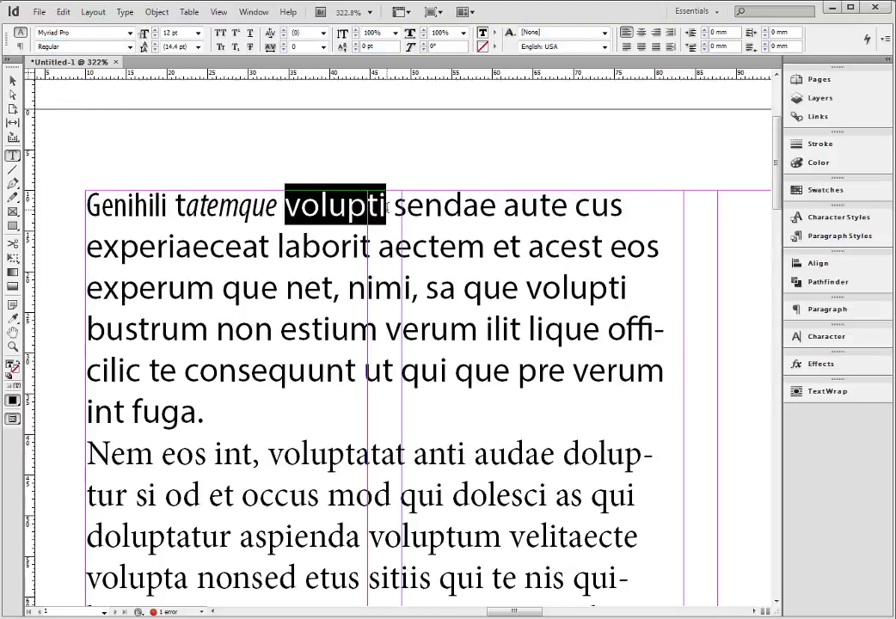
left_click(130, 47)
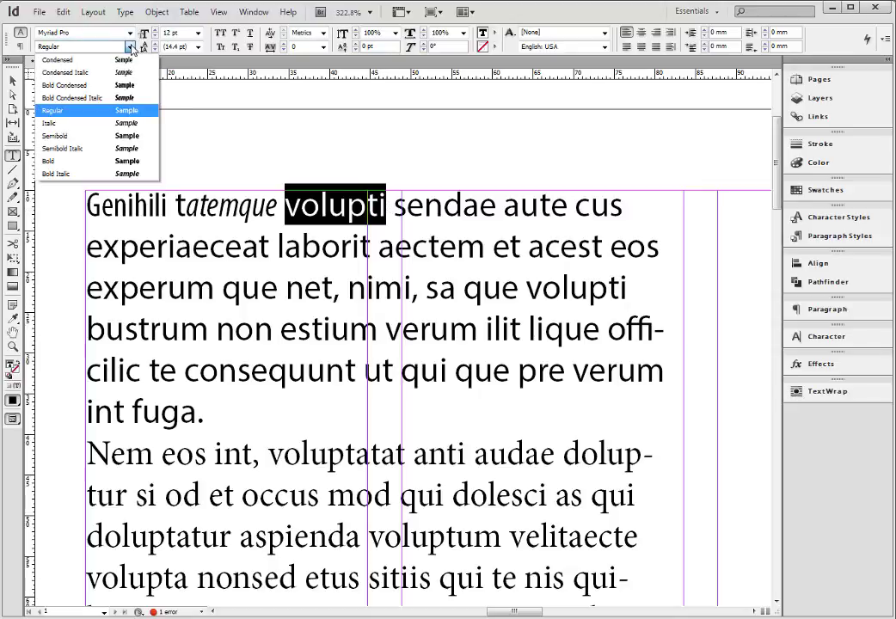
left_click(65, 86)
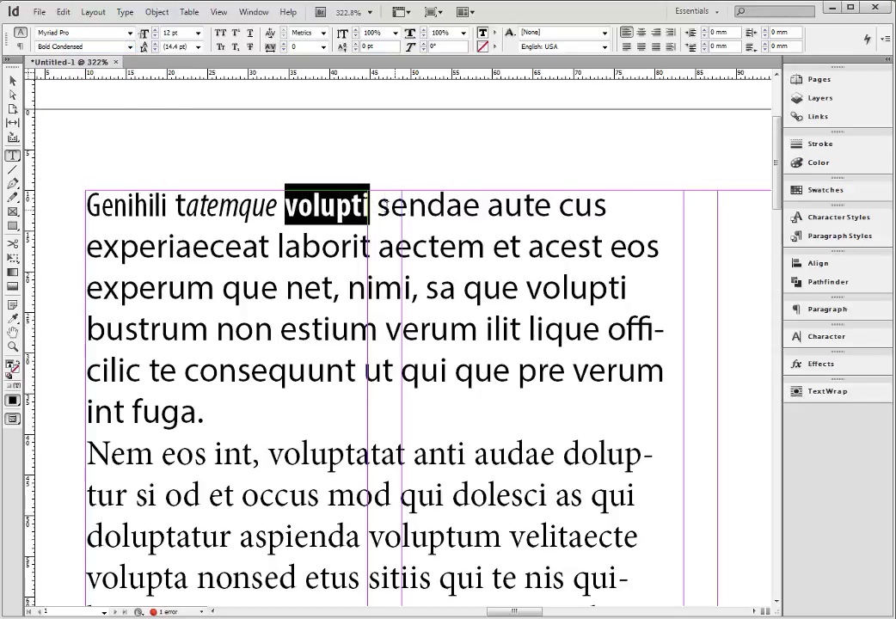
left_click_drag(377, 206, 480, 206)
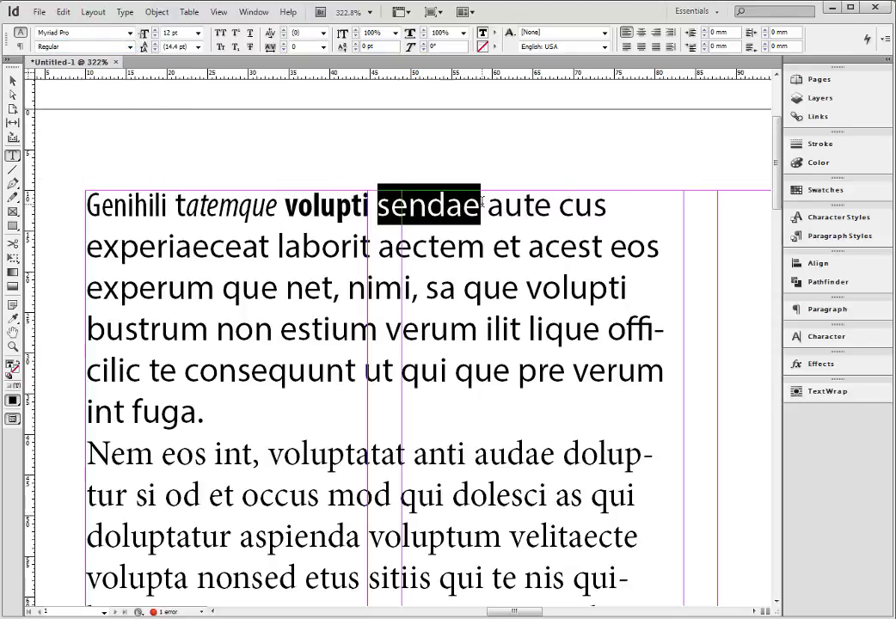
left_click(130, 47)
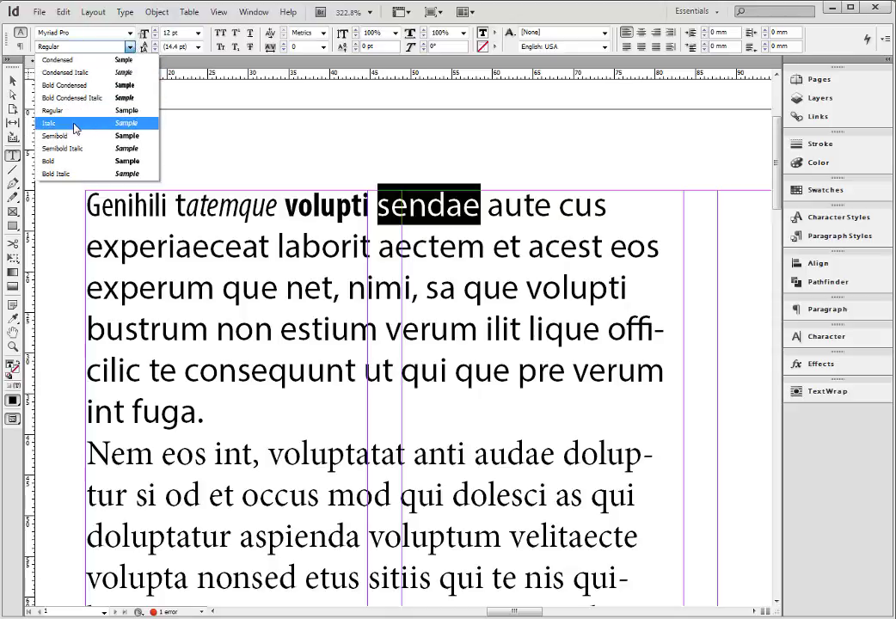
left_click(112, 123)
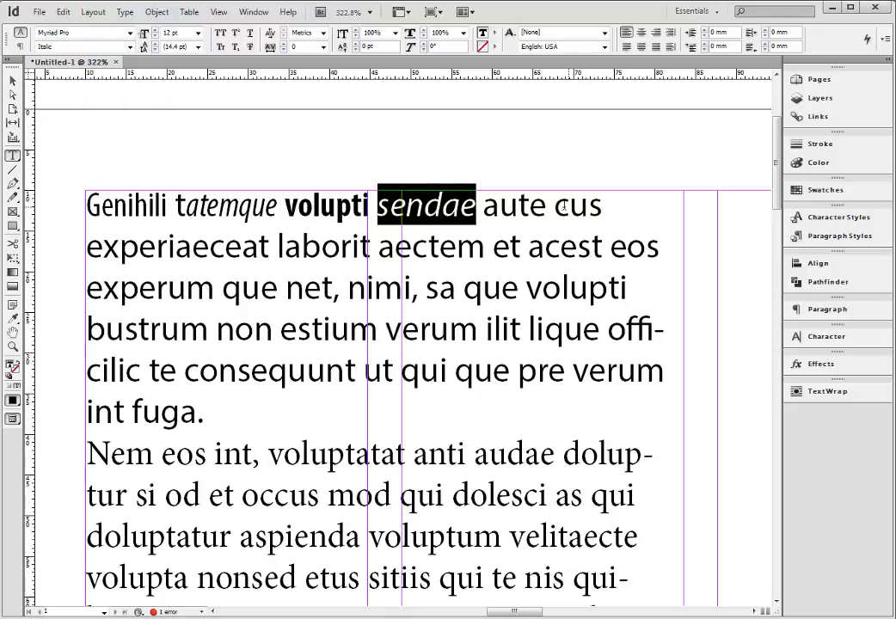
- Set the word "cus" to the Semibold style and the word "experiaeceat" to Semibold Italic
left_click_drag(555, 206, 602, 207)
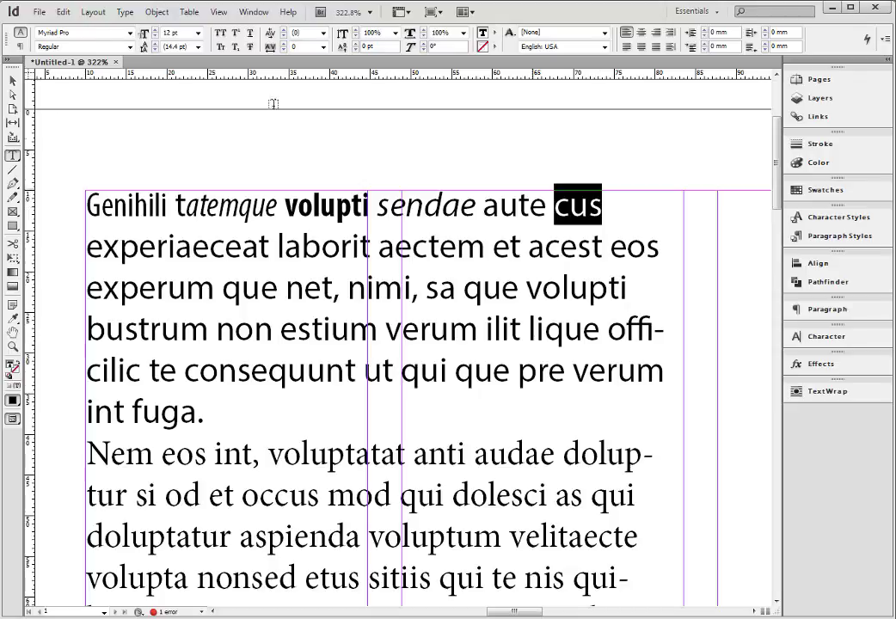
left_click(130, 47)
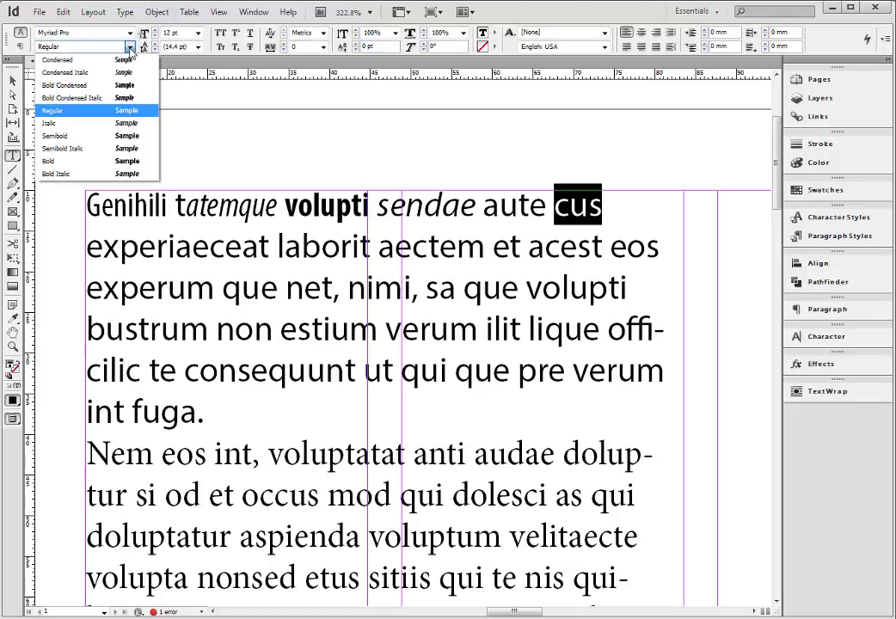
left_click(72, 136)
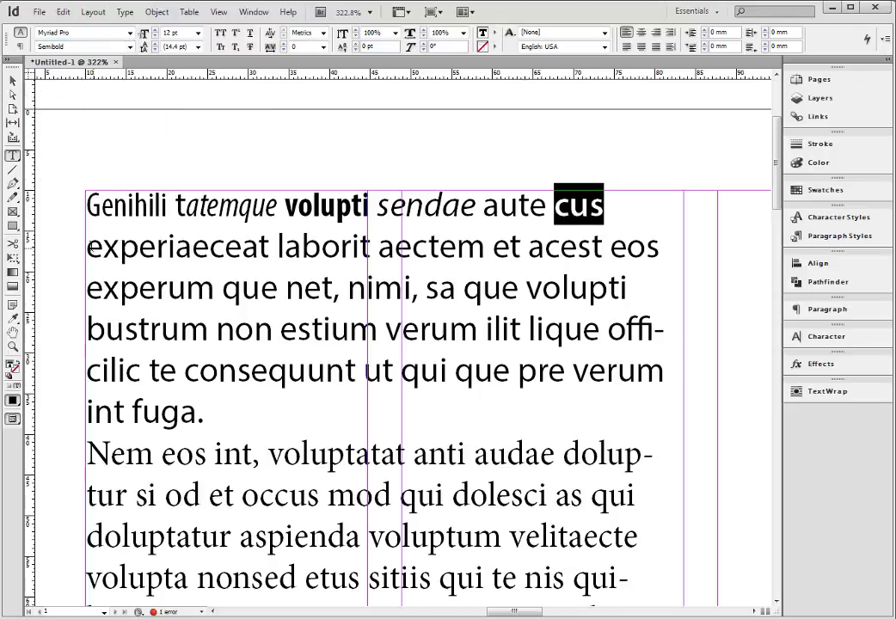
left_click_drag(86, 247, 270, 248)
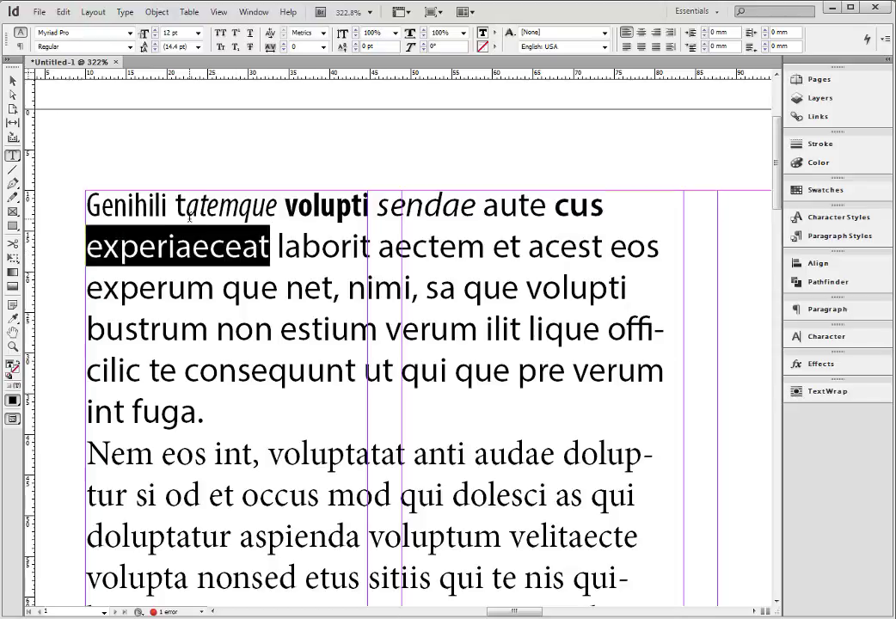
left_click(130, 47)
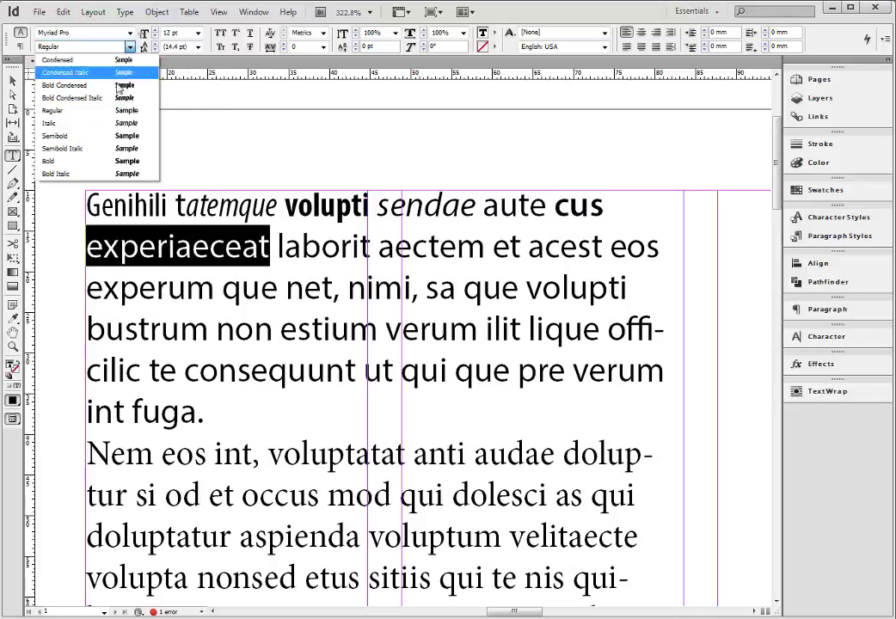
left_click(89, 151)
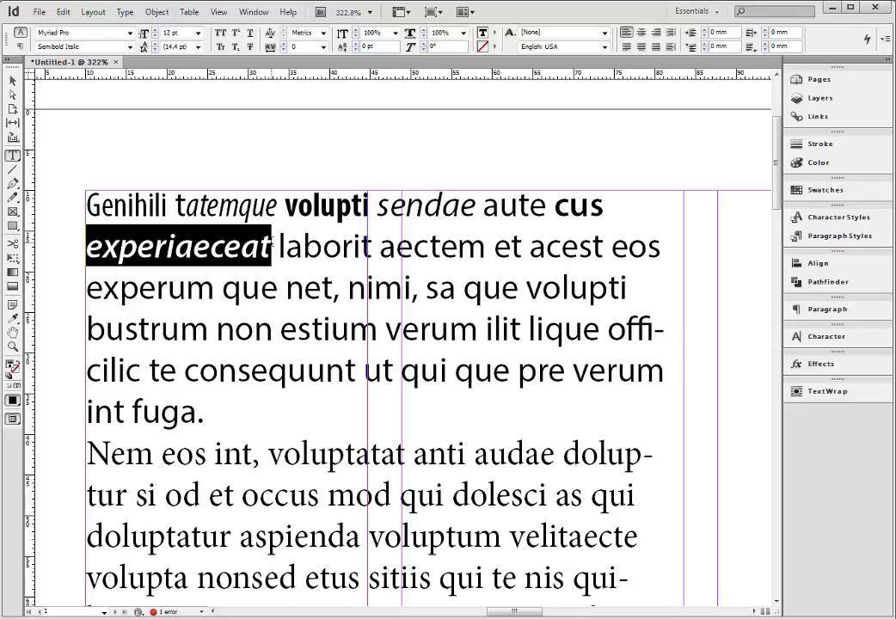
- Try the Bold Italic style on the word "laborit" and settle on Bold
left_click_drag(278, 248, 371, 248)
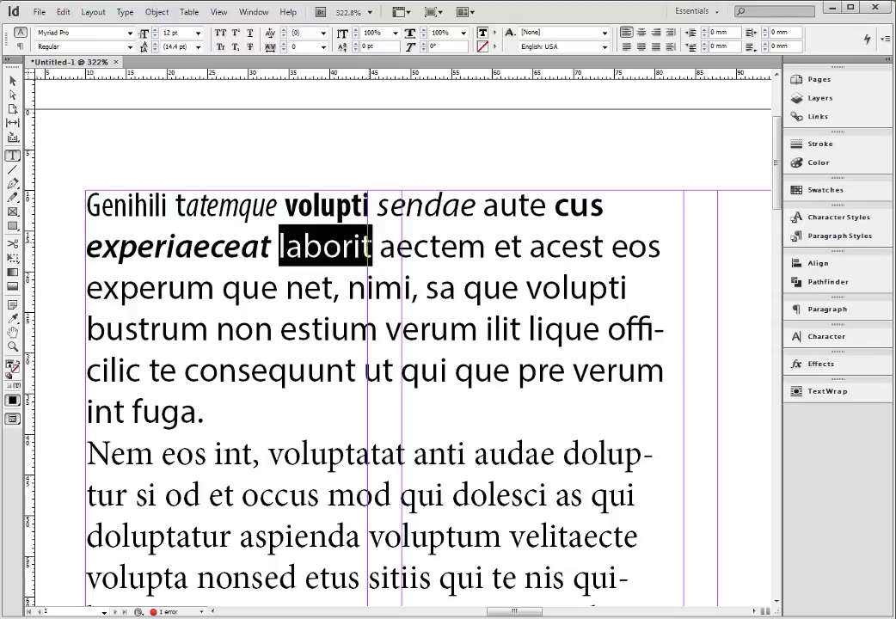
left_click(130, 46)
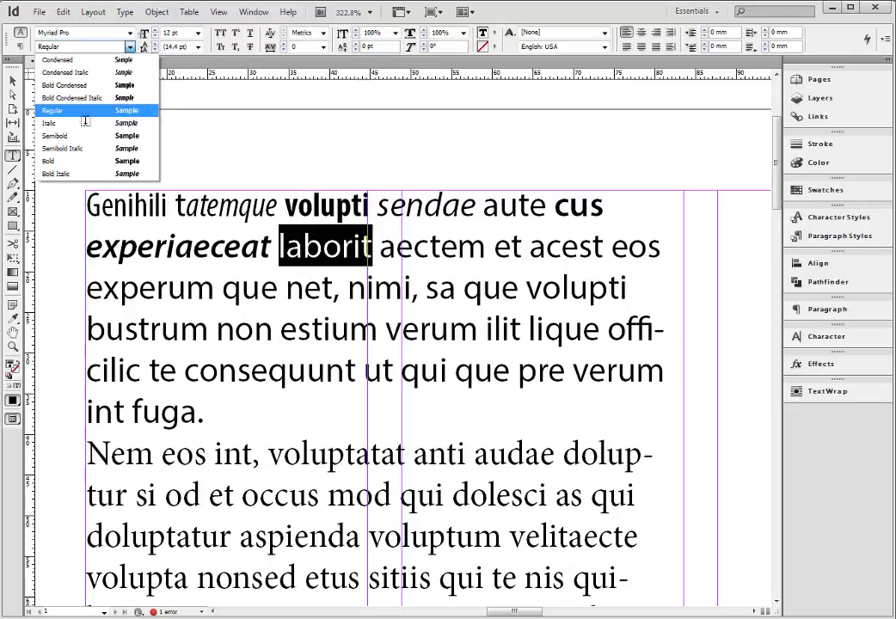
left_click(62, 174)
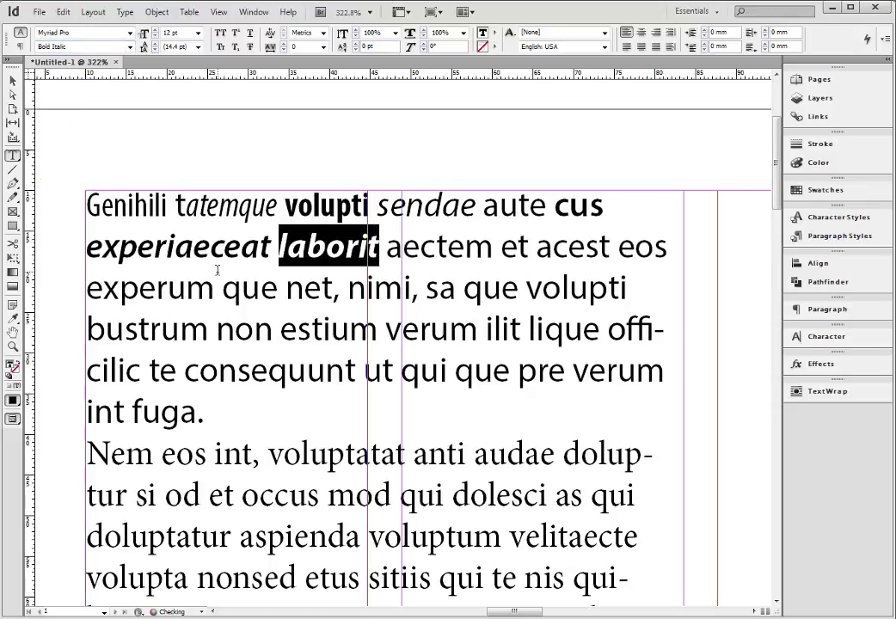
left_click(130, 47)
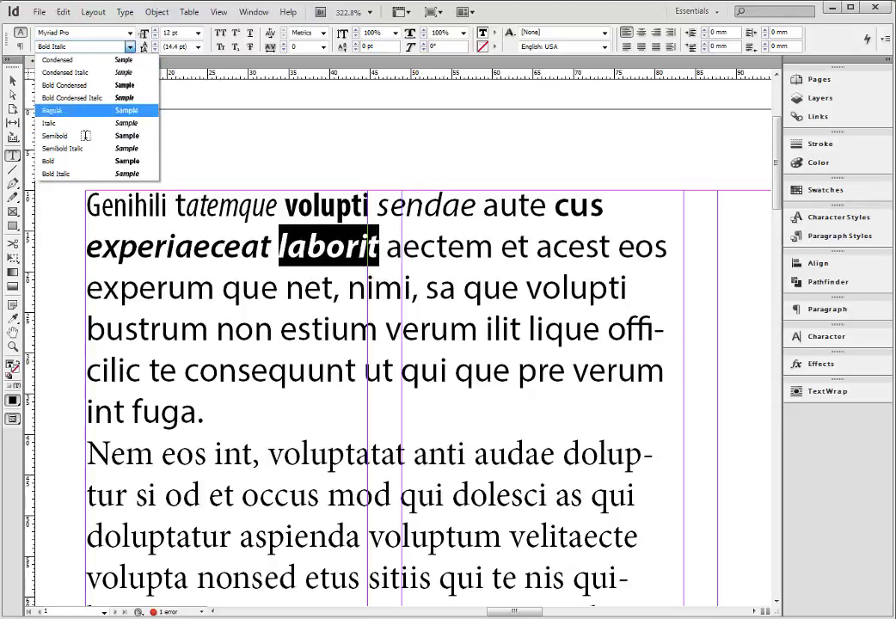
left_click(68, 161)
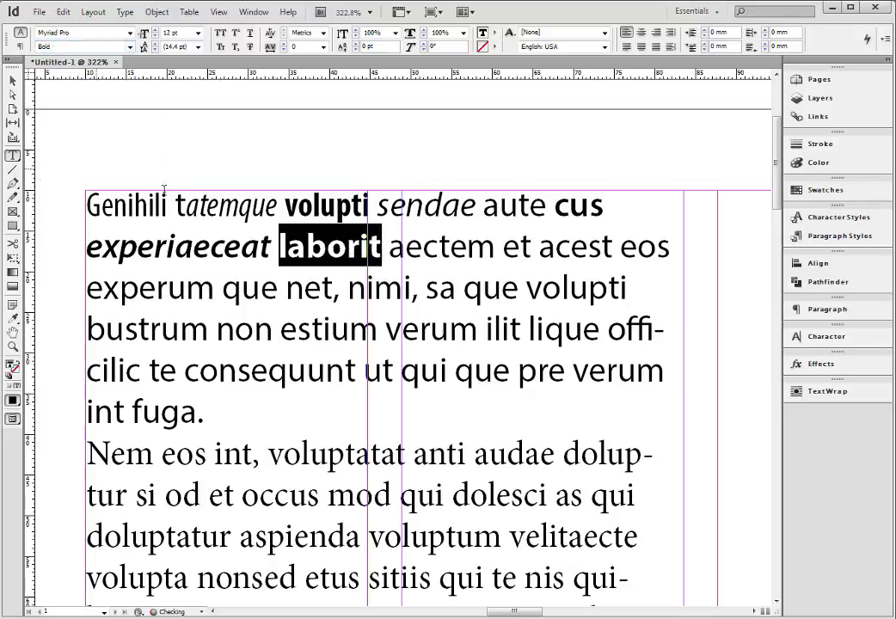
- Delete the letter "t" in front of "atemque" in the first line
left_click(182, 277)
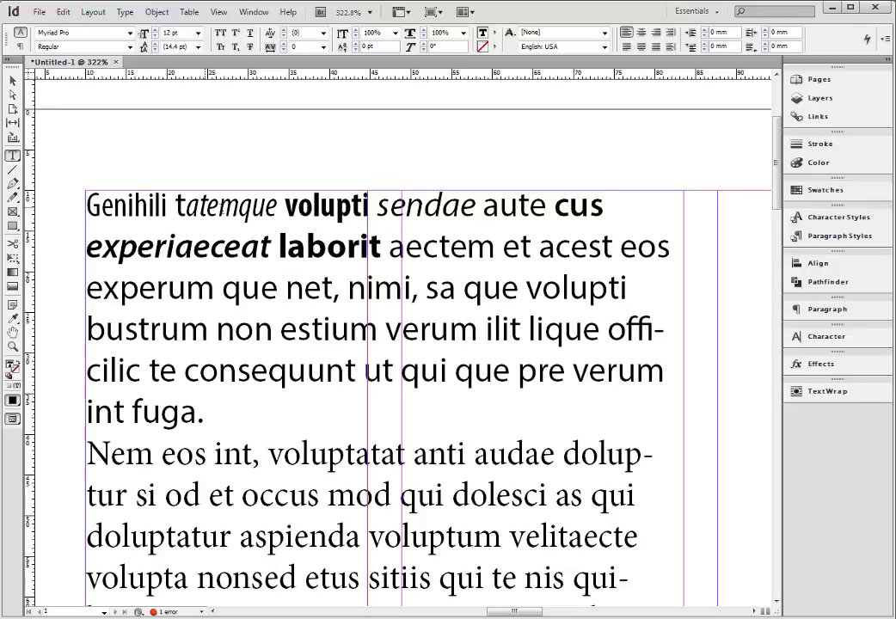
left_click(182, 208)
key("BackSpace")
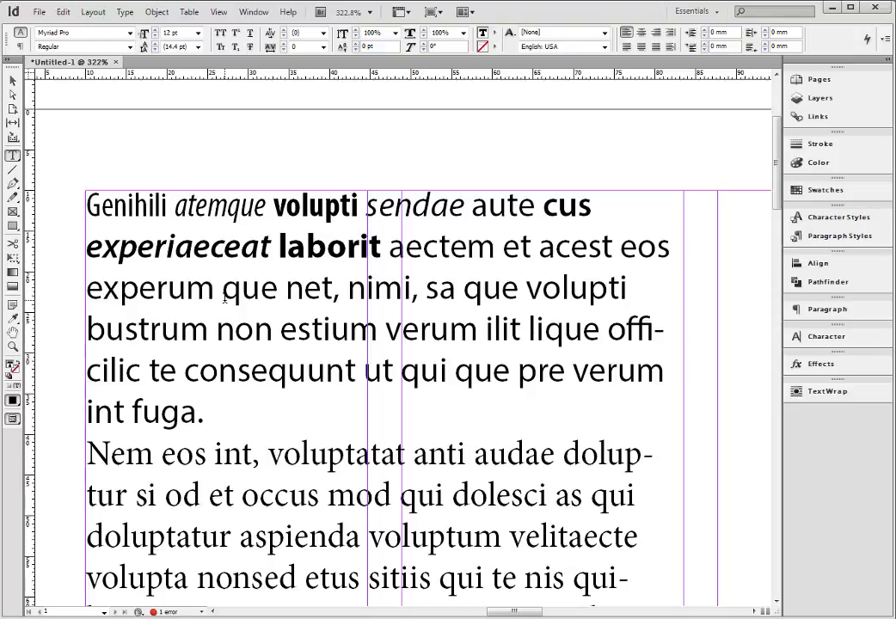
- Set the word "Genihili" to a font size of 24 pt with 60 pt leading
left_click_drag(175, 205, 79, 206)
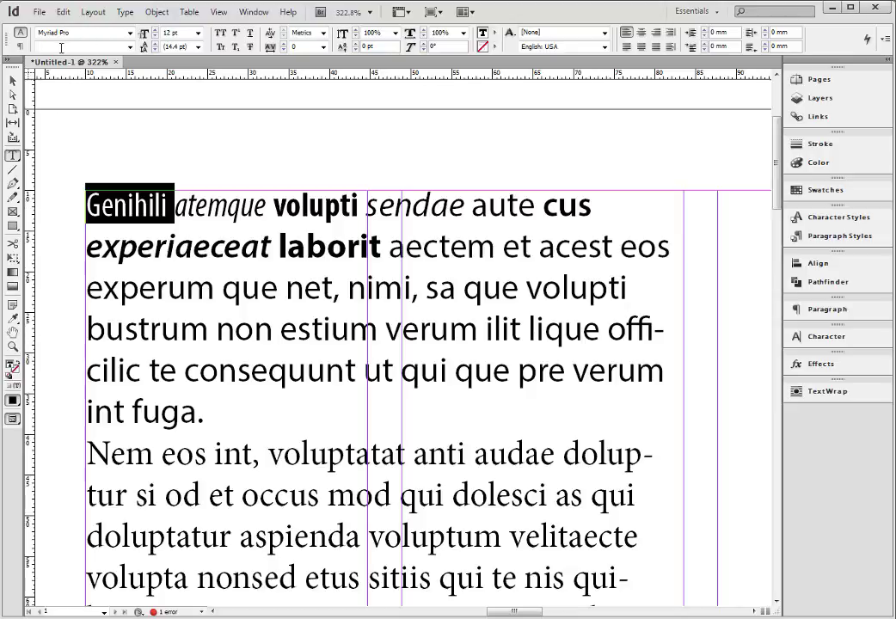
left_click(198, 34)
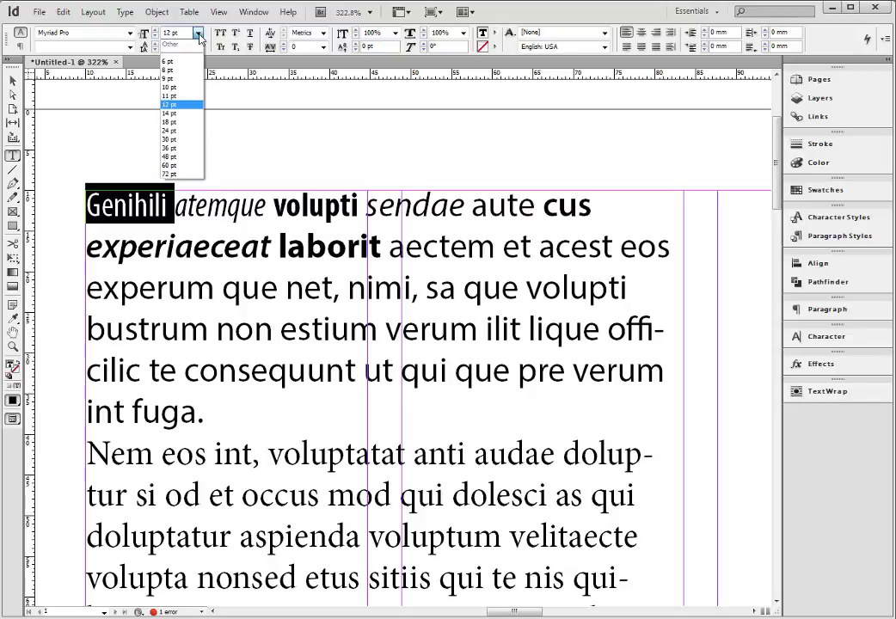
left_click(173, 131)
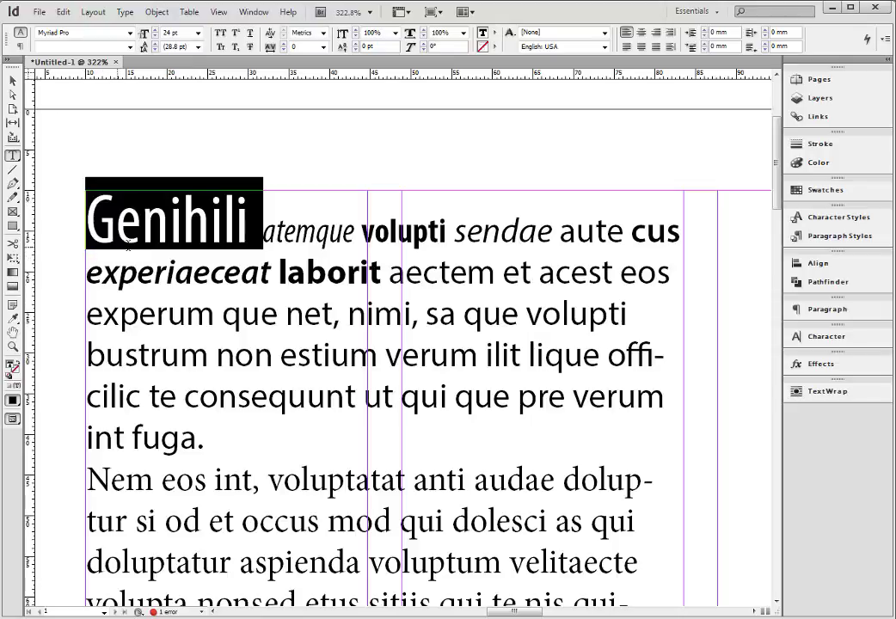
left_click(198, 47)
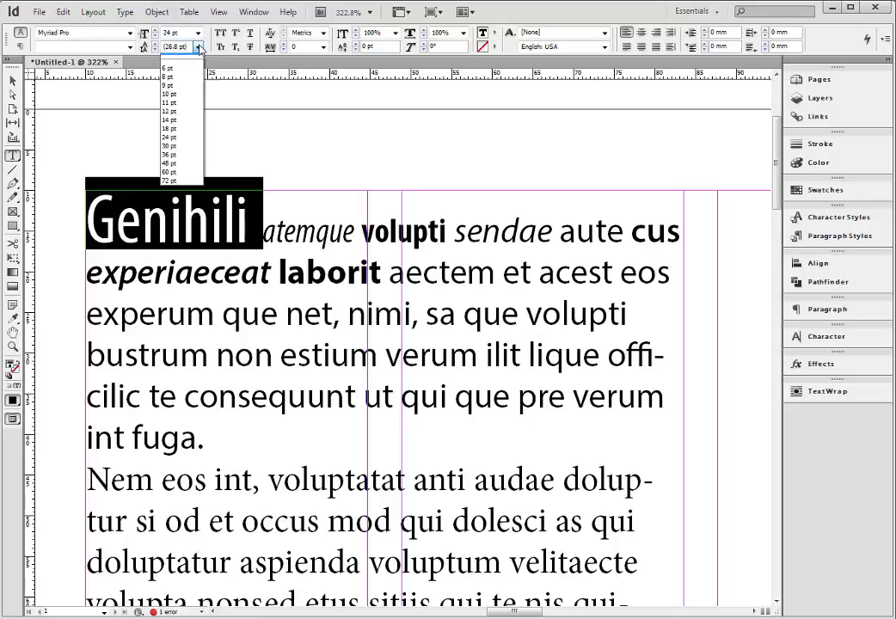
left_click(173, 182)
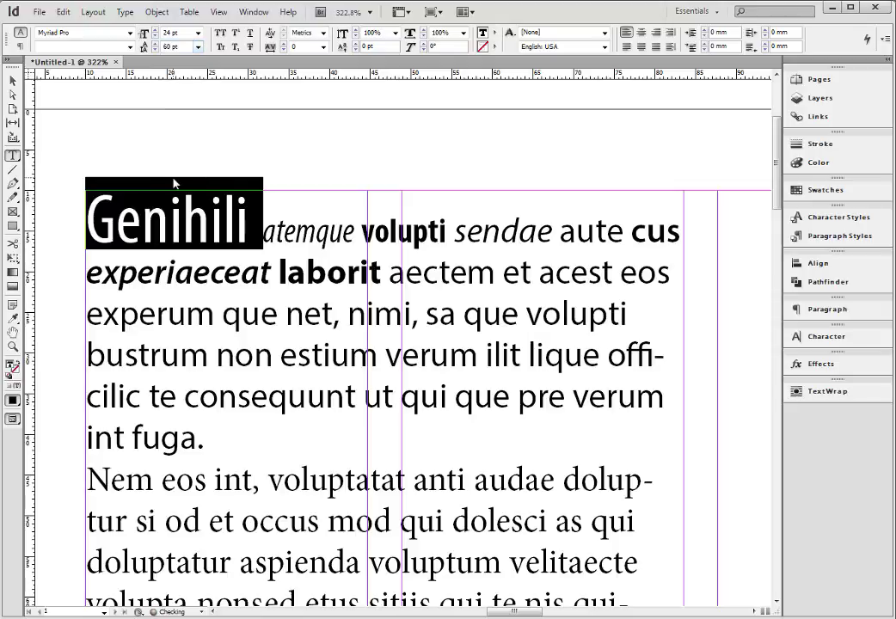
left_click(68, 236)
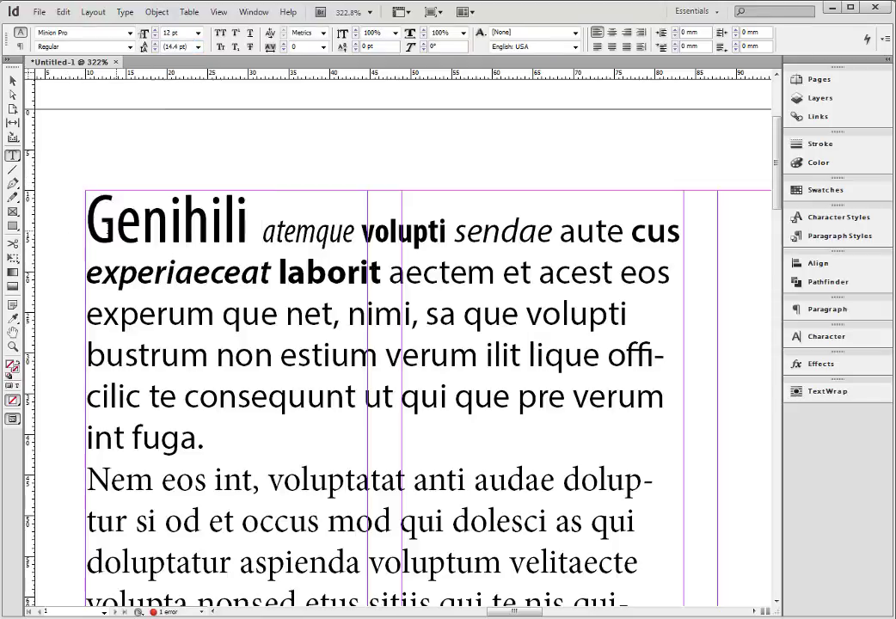
- Insert a blank line before "bustrum non estium" to split the Myriad Pro sentence
left_click_drag(88, 211, 676, 273)
left_click(295, 416)
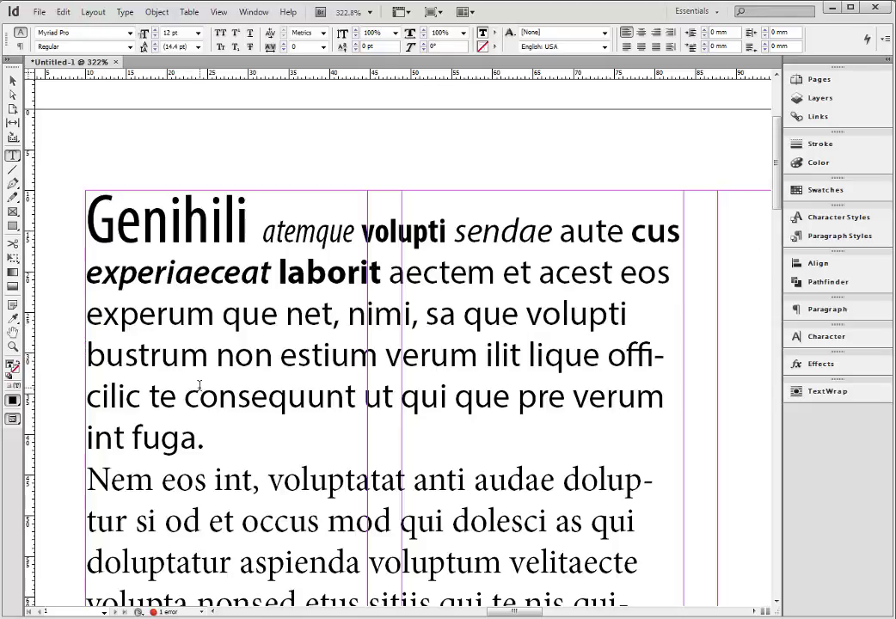
key("Return")
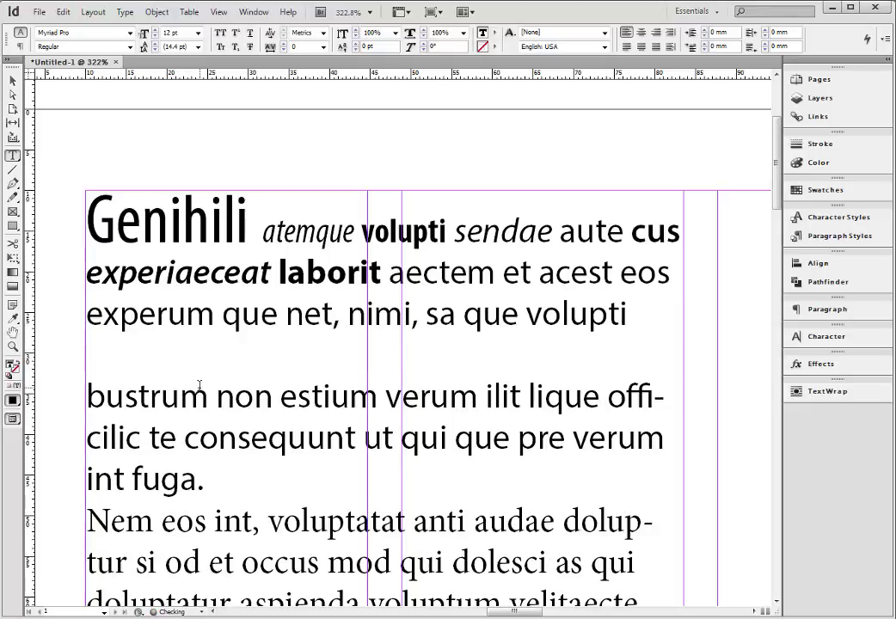
- Set the leading of the paragraph from "bustrum" to "int fuga." to 48 pt and reduce it to 24 pt
left_click_drag(93, 398, 315, 465)
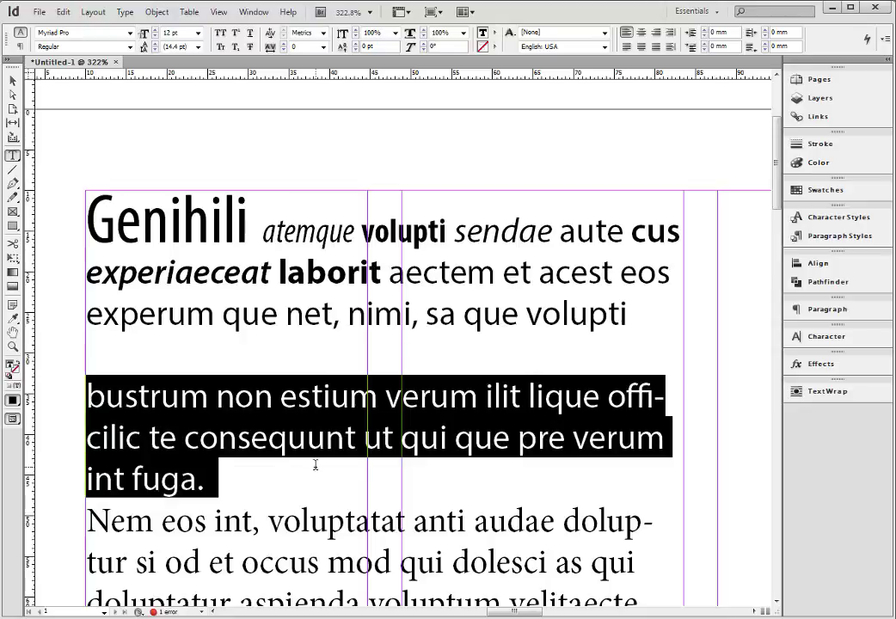
left_click(198, 46)
left_click(169, 171)
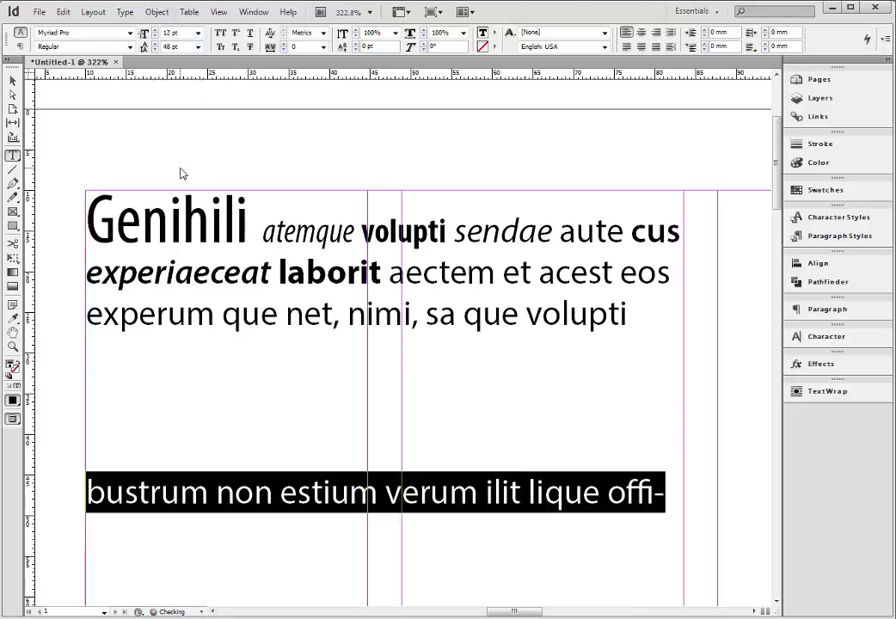
left_click(199, 47)
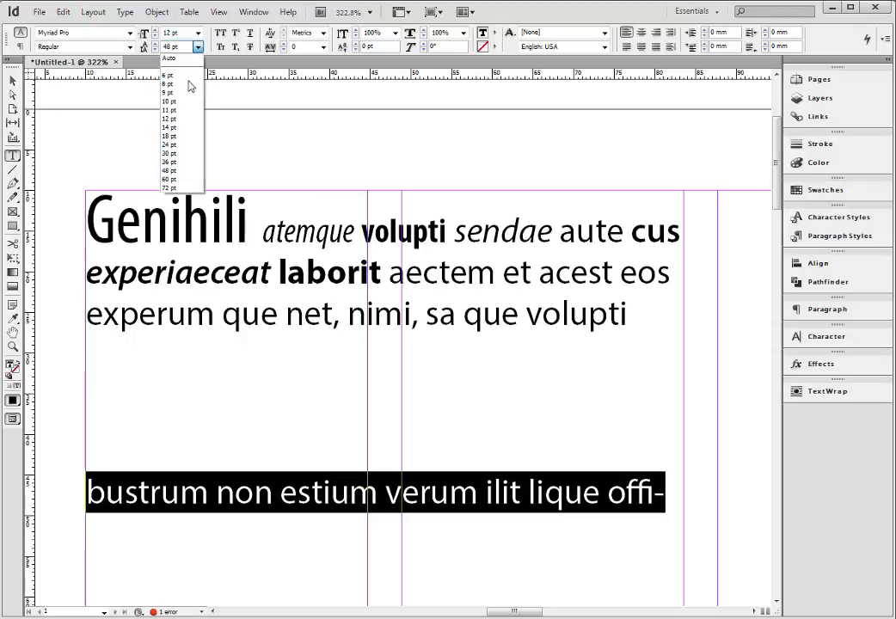
left_click(173, 146)
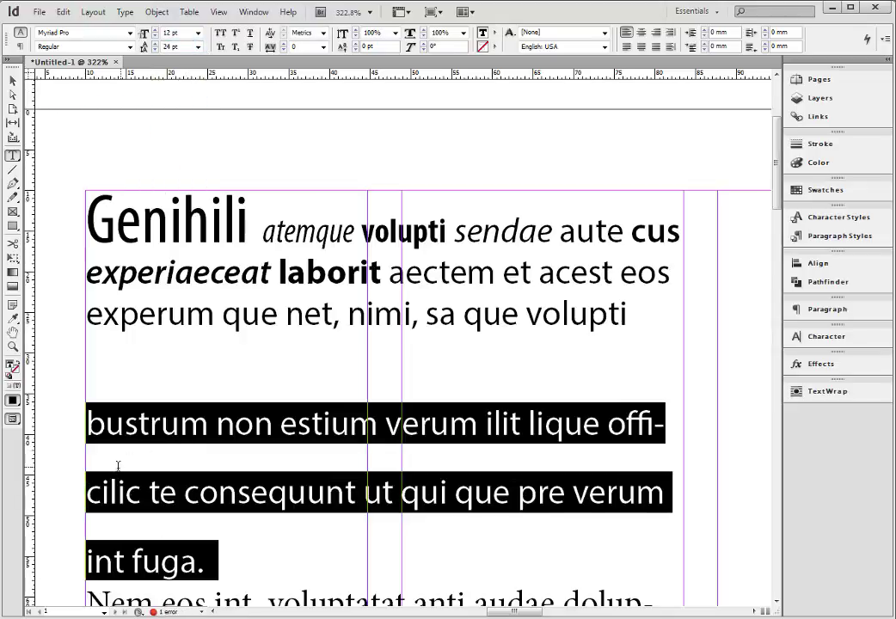
left_click(160, 492)
- Reselect the text from "bustrum" to "int fuga." and tighten its leading to 18 pt and finally 10 pt
scroll(171, 491, "down", 2)
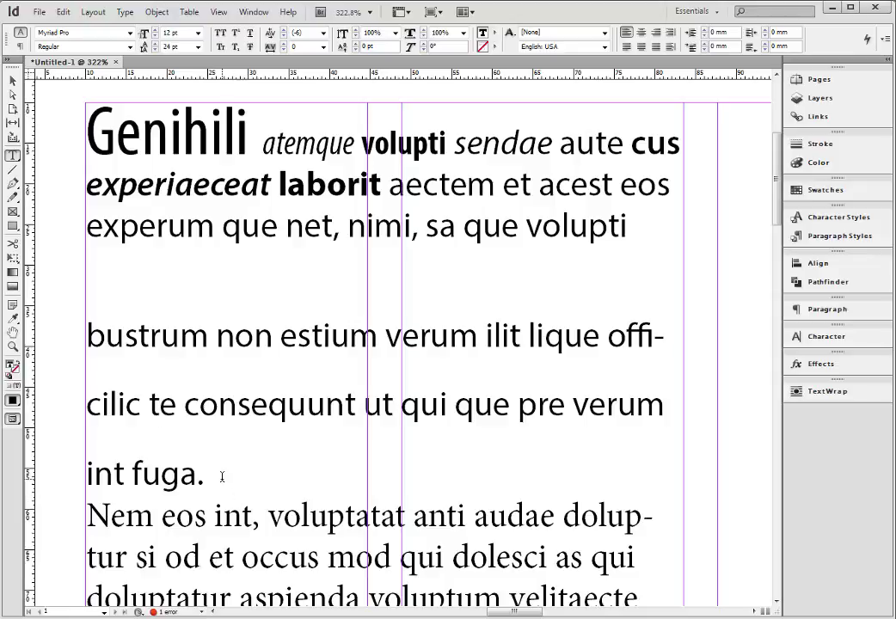
left_click_drag(280, 476, 83, 337)
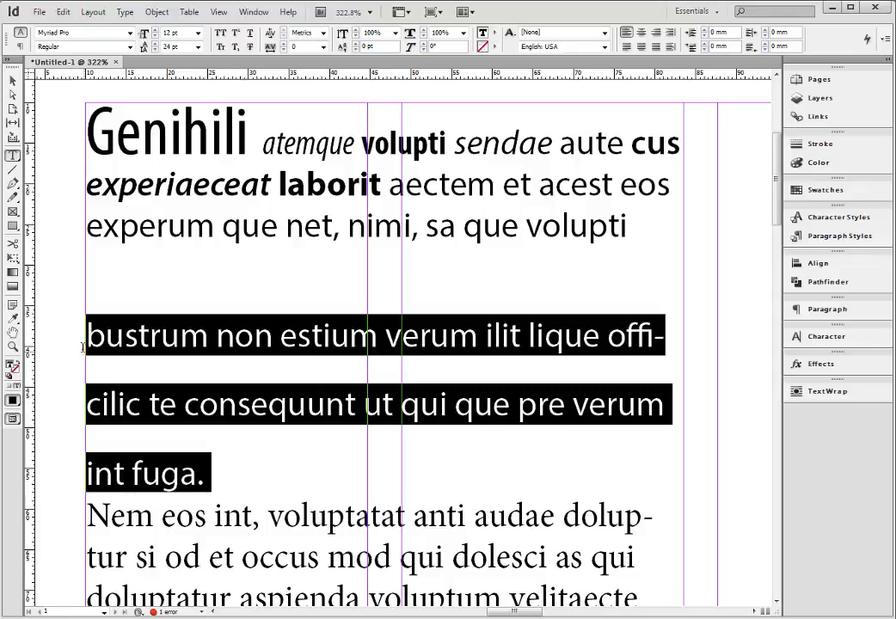
left_click(197, 46)
left_click(175, 136)
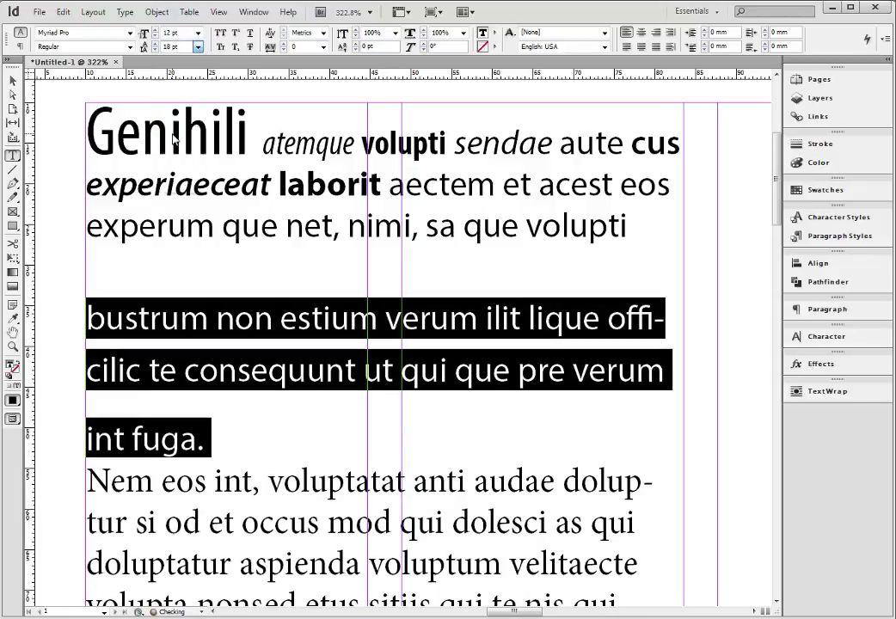
left_click(198, 46)
left_click(177, 101)
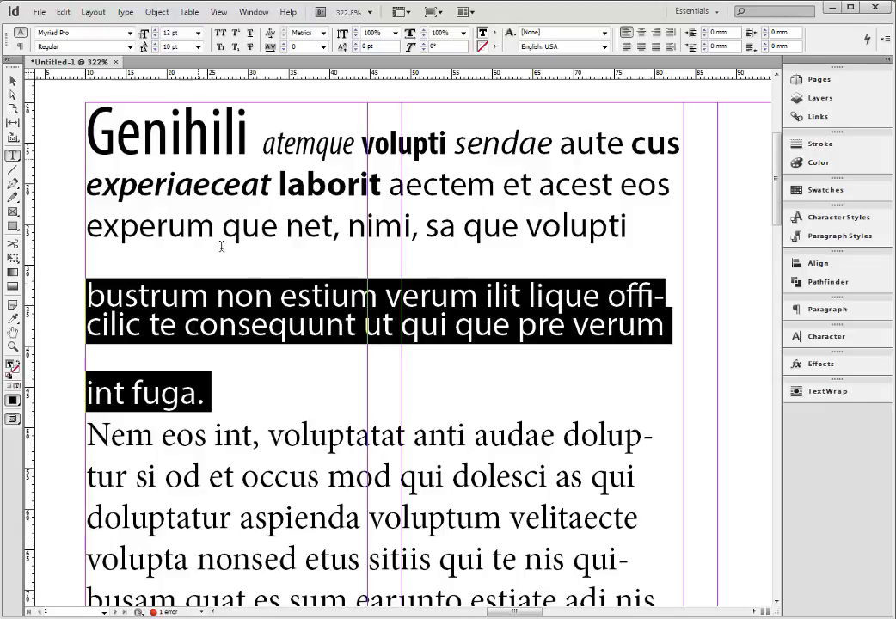
- Set the leading of the whole paragraph from "bustrum" to "int fuga.", including its end mark, back to Auto
left_click(199, 48)
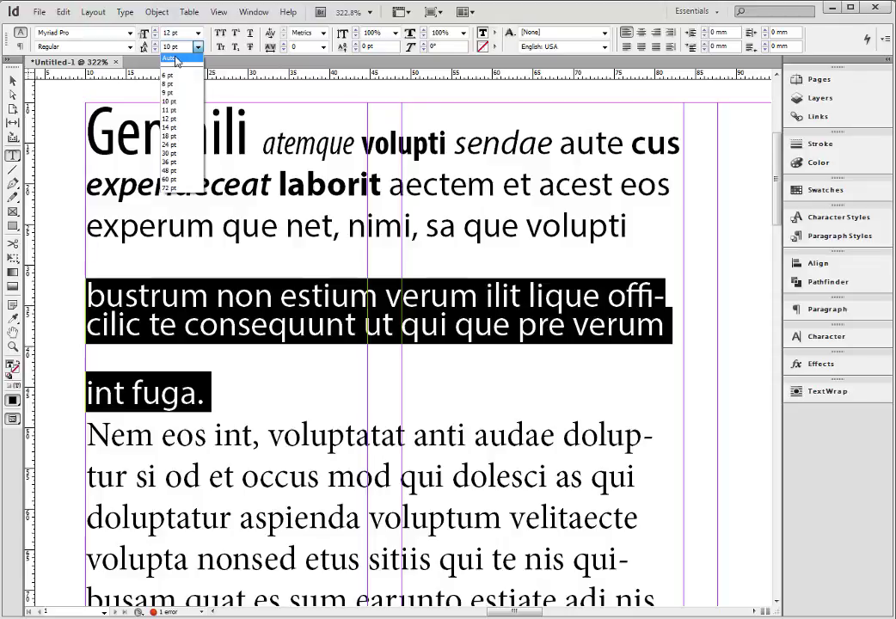
left_click(168, 57)
left_click_drag(342, 430, 134, 385)
left_click(70, 368)
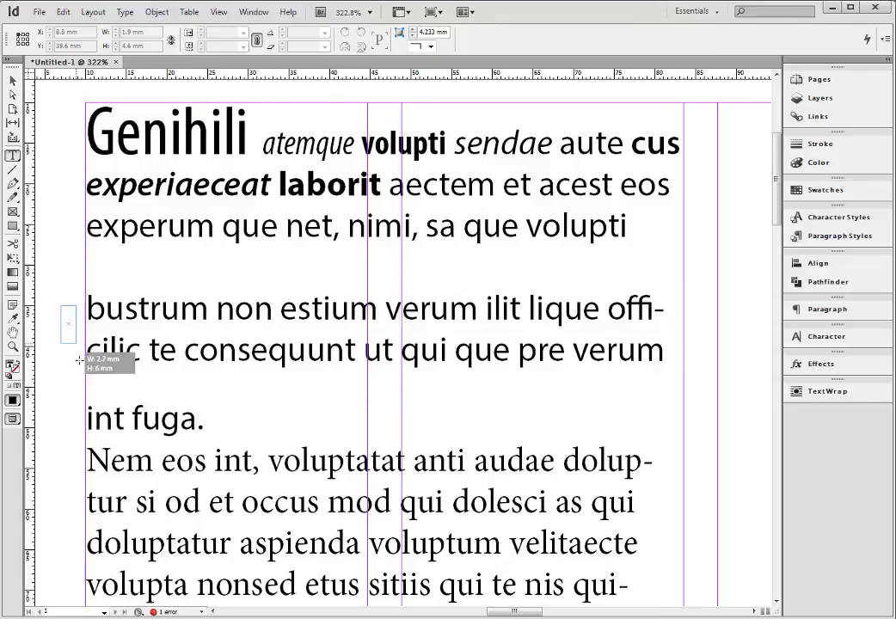
left_click_drag(84, 301, 377, 414)
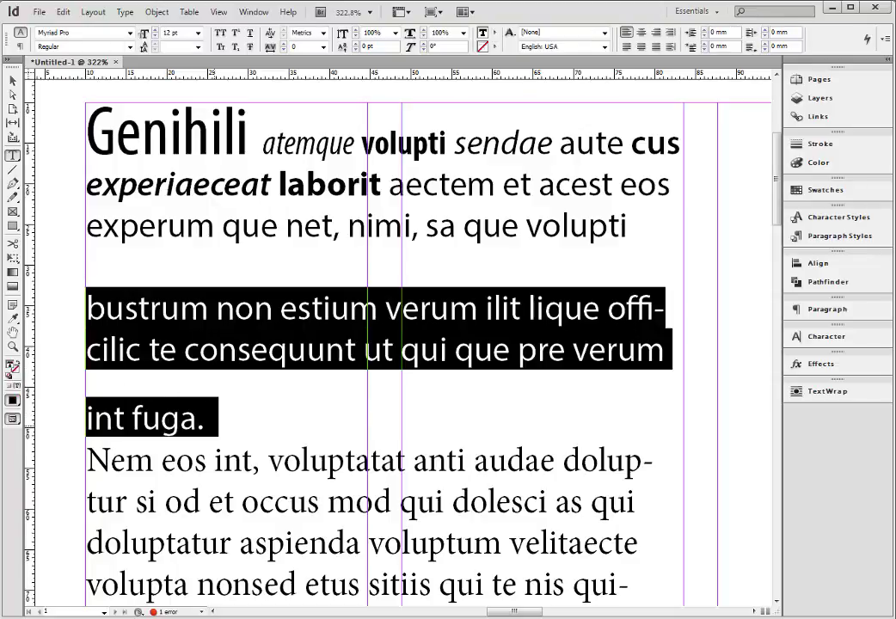
left_click(213, 419)
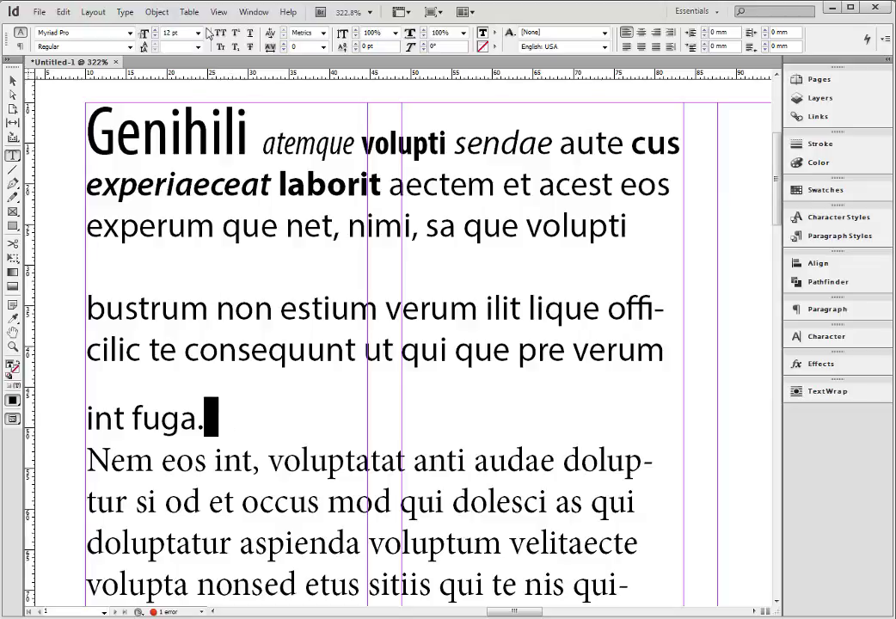
left_click_drag(86, 307, 105, 308)
left_click_drag(280, 361, 416, 435)
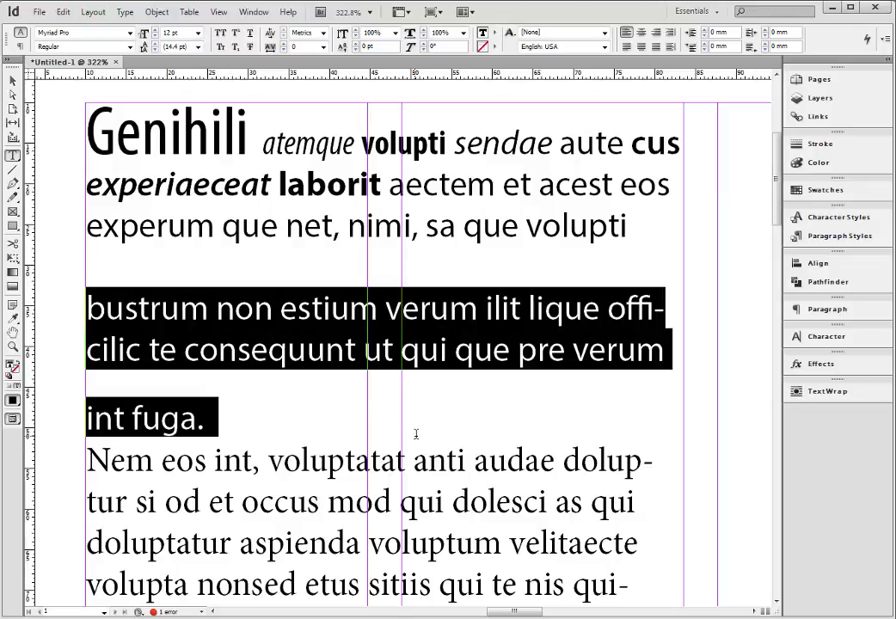
left_click(199, 46)
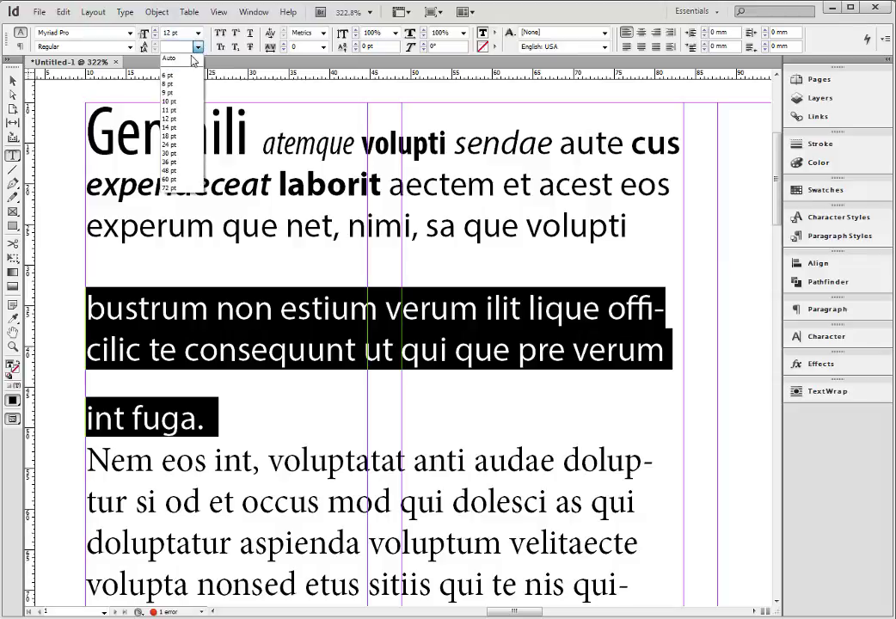
left_click(177, 57)
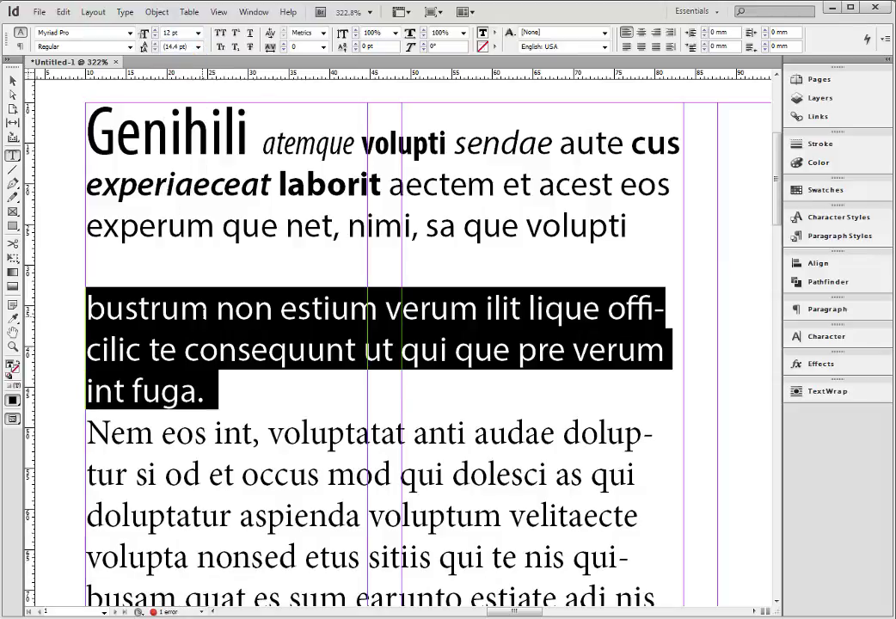
left_click(205, 314)
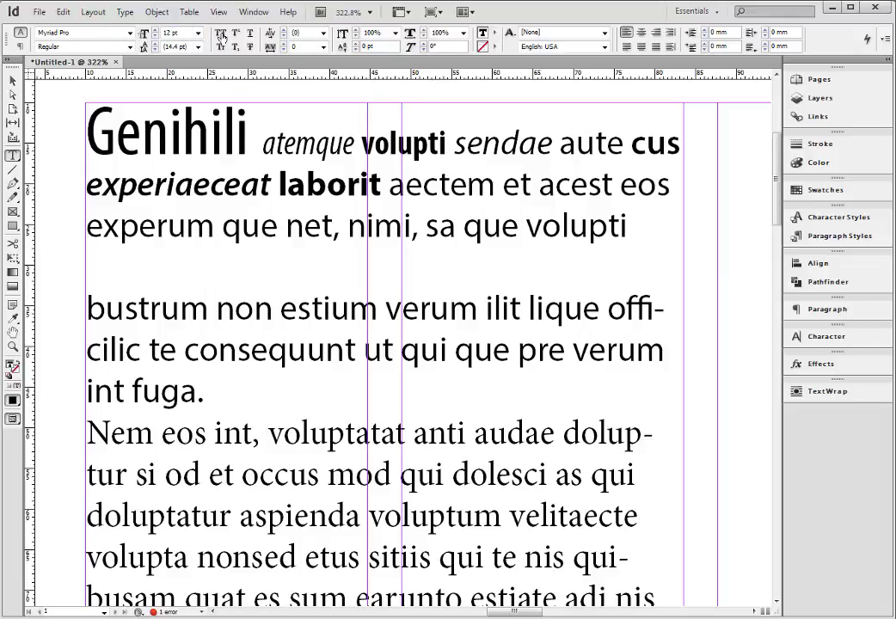
- Format the word "bustrum" in all caps and the word "non" as superscript
double_click(163, 306)
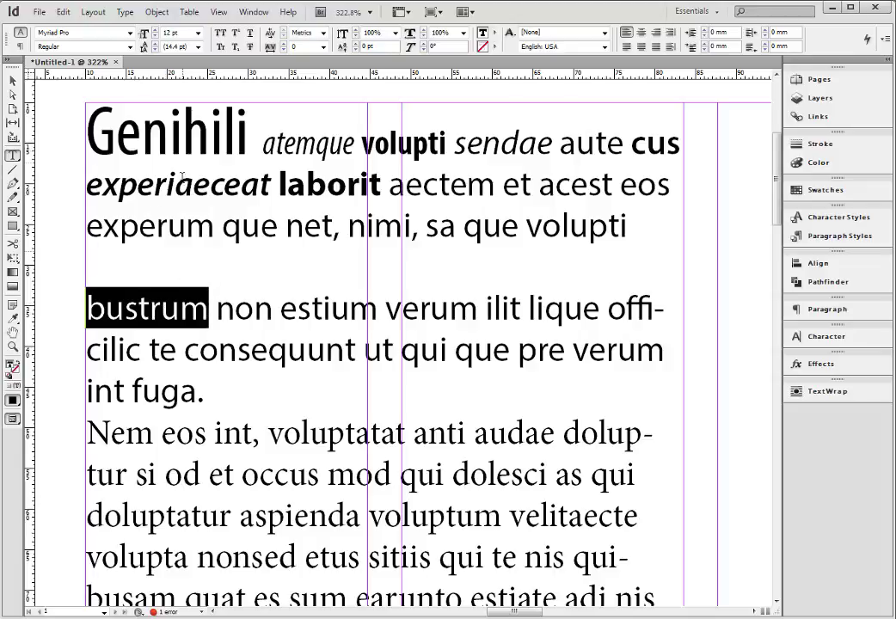
left_click(221, 32)
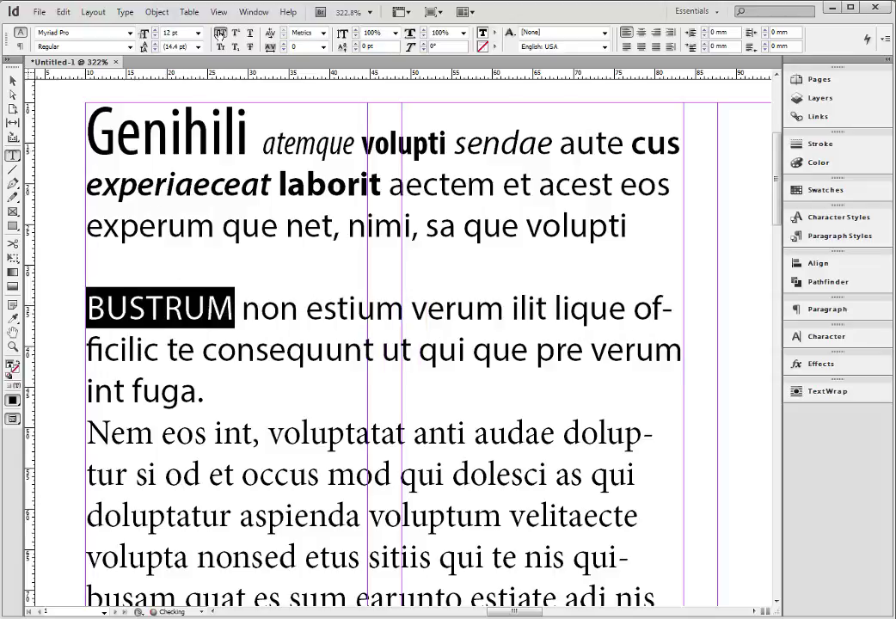
double_click(265, 307)
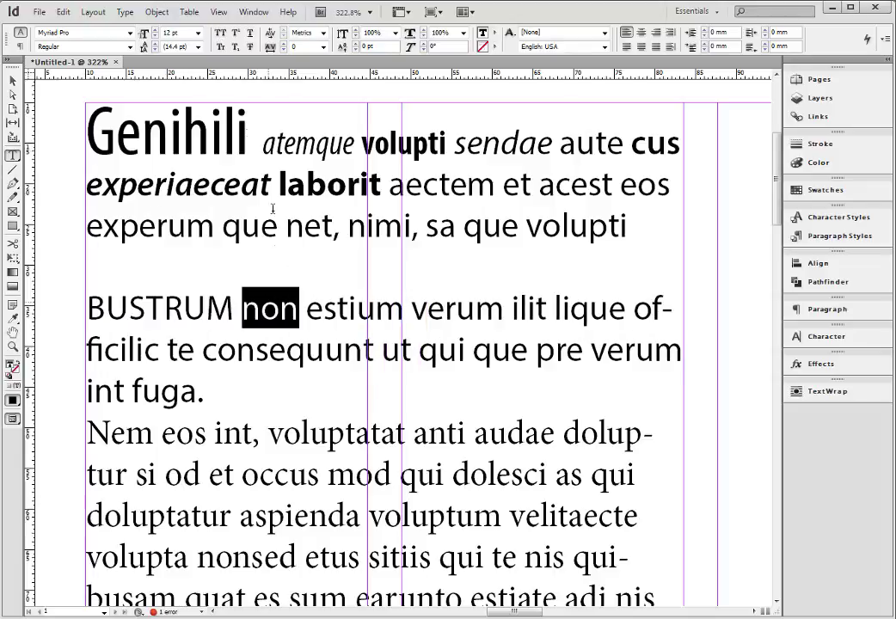
left_click(236, 33)
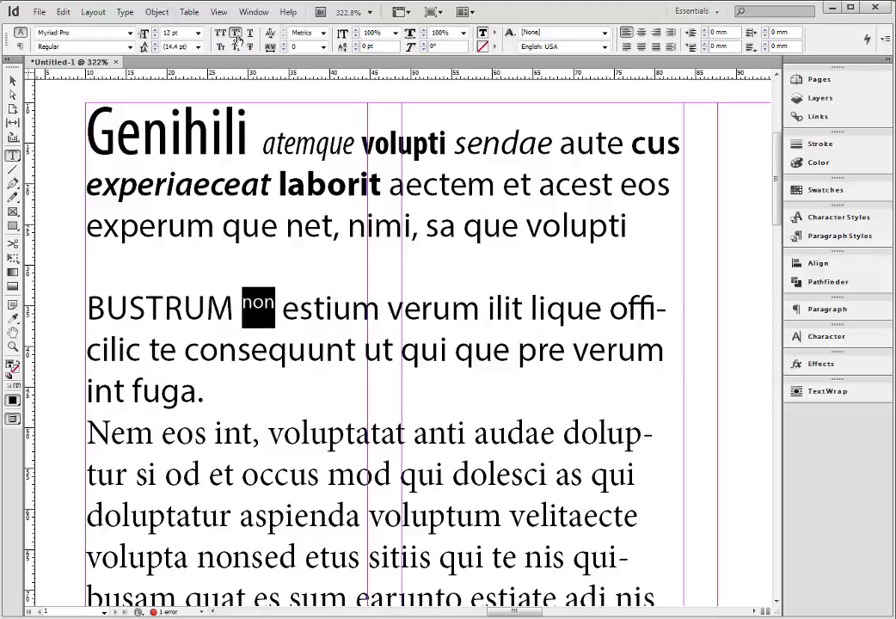
- Underline the word "estium" in the Myriad Pro paragraph and clear the selection
double_click(315, 313)
left_click(249, 33)
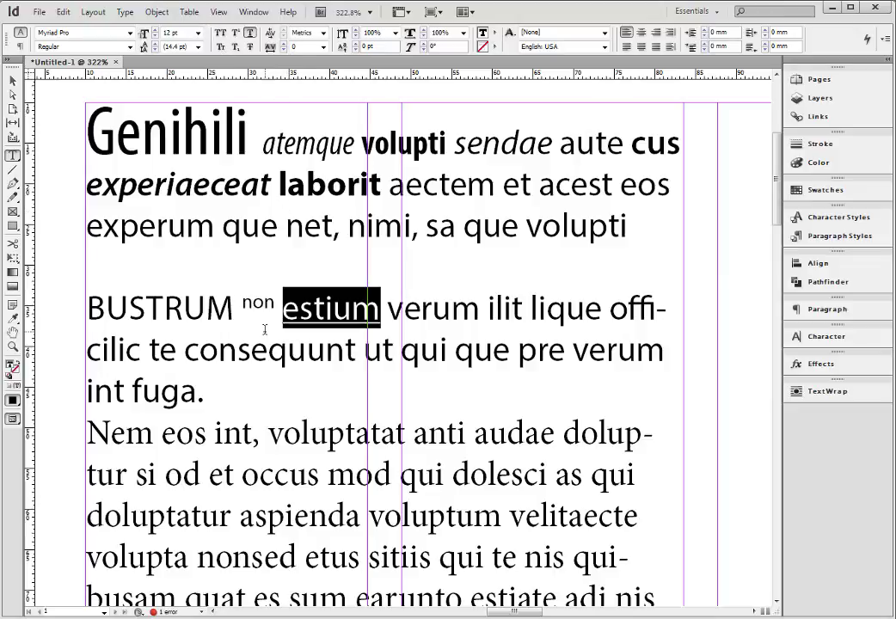
left_click(134, 360)
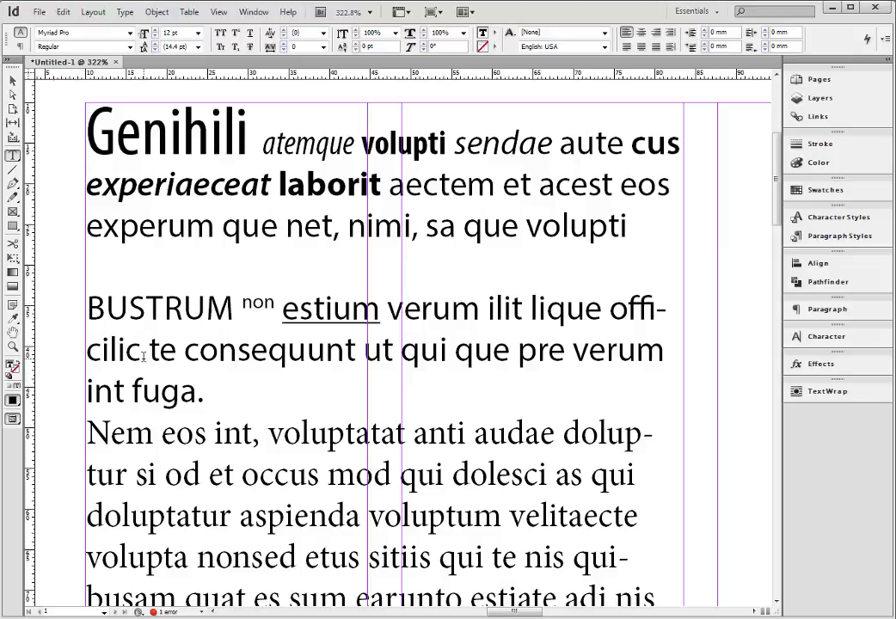
left_click_drag(147, 350, 86, 350)
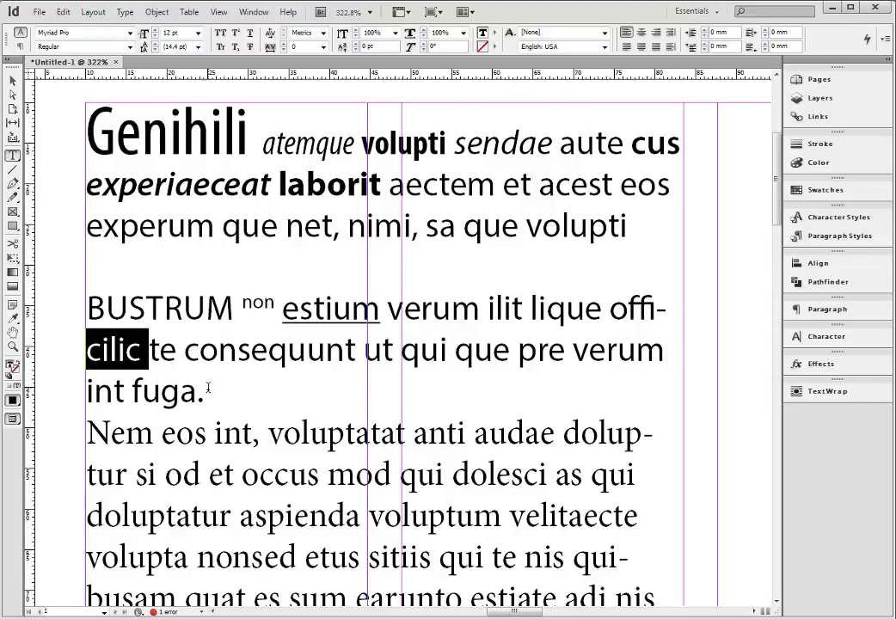
left_click(284, 416)
- Set the kerning of the word "BUSTRUM" to 0 and finally to Optical
left_click(85, 304)
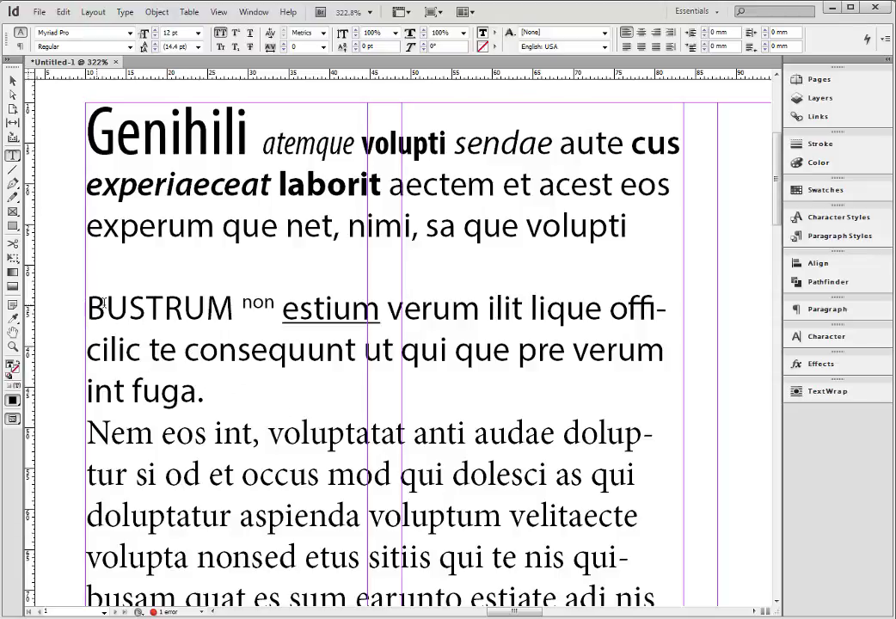
left_click(108, 303)
left_click_drag(87, 308, 229, 307)
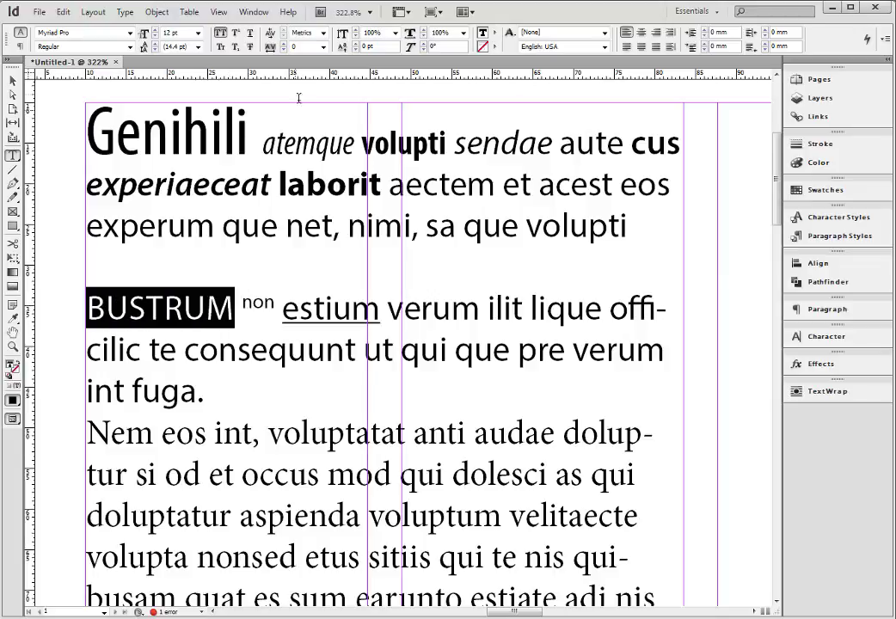
left_click(326, 36)
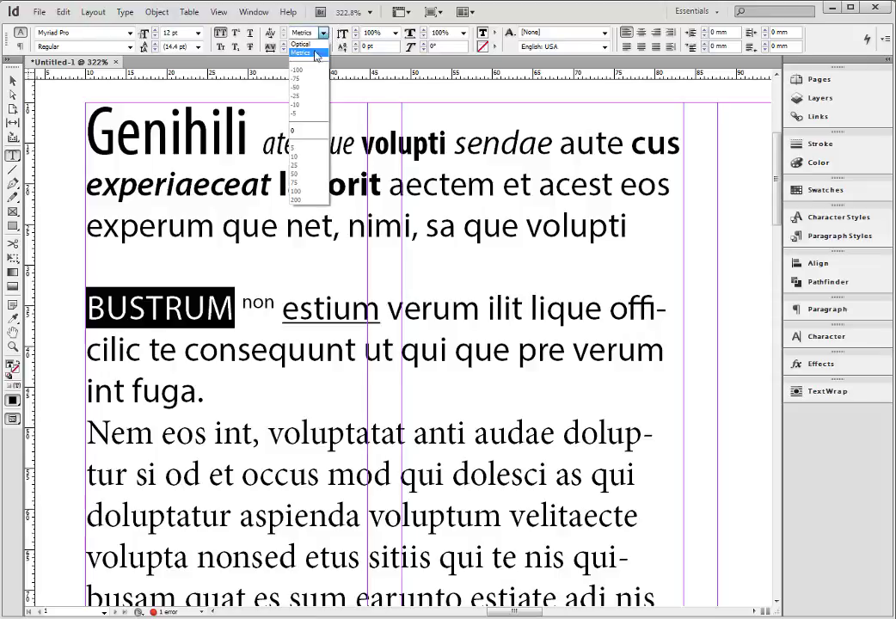
left_click(303, 131)
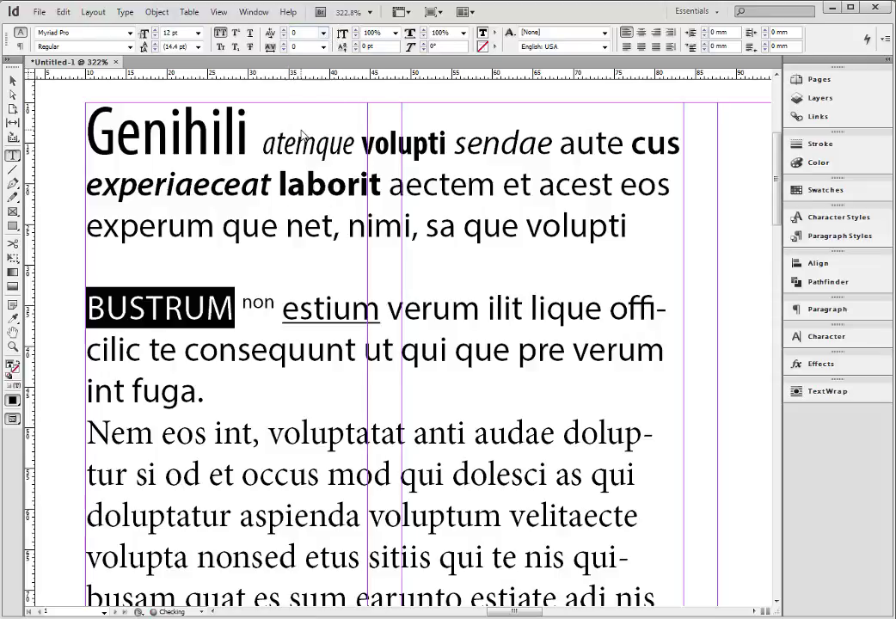
left_click(325, 35)
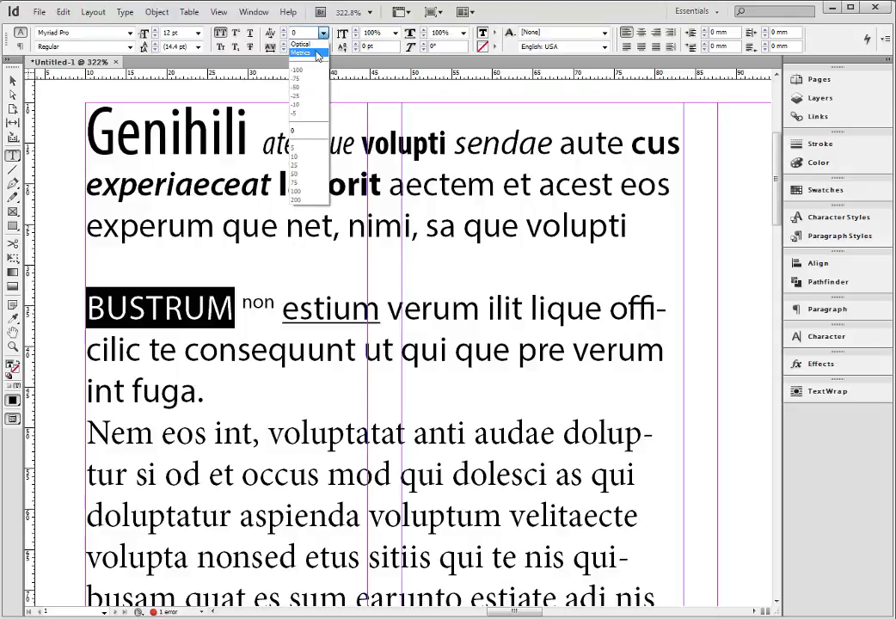
left_click(303, 43)
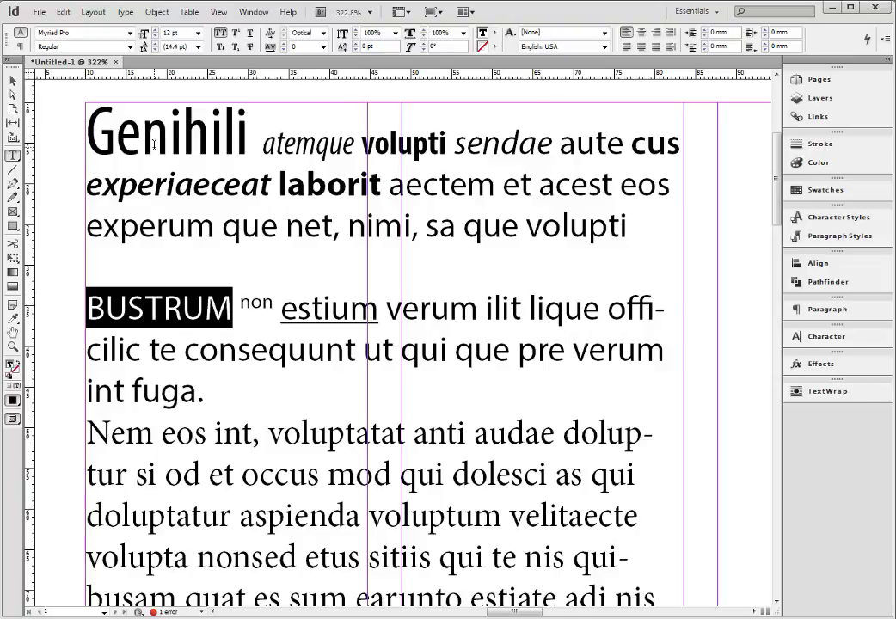
- Add a new paragraph reading "Word" after "sa que volupti", with a blank line above it
left_click(641, 227)
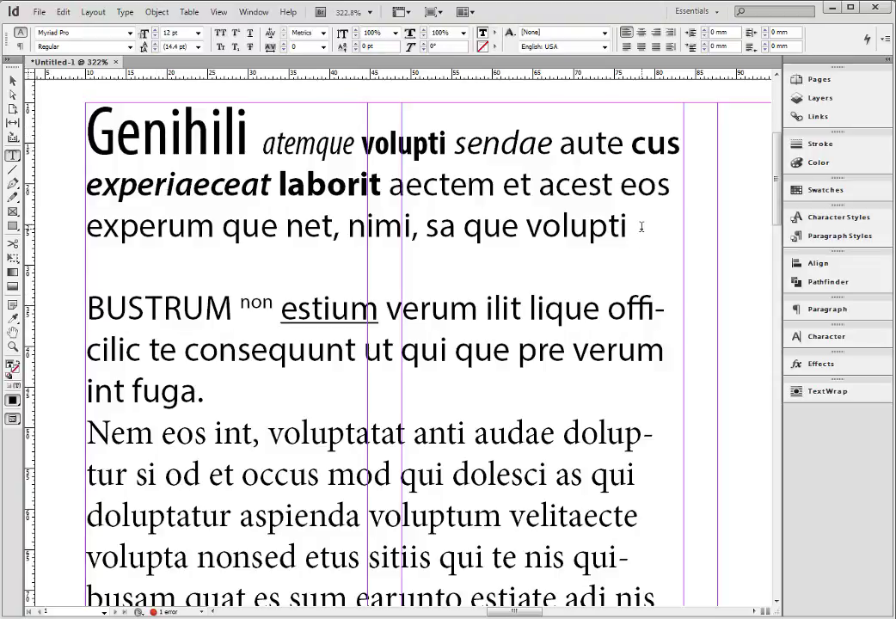
key("Return")
key("Return")
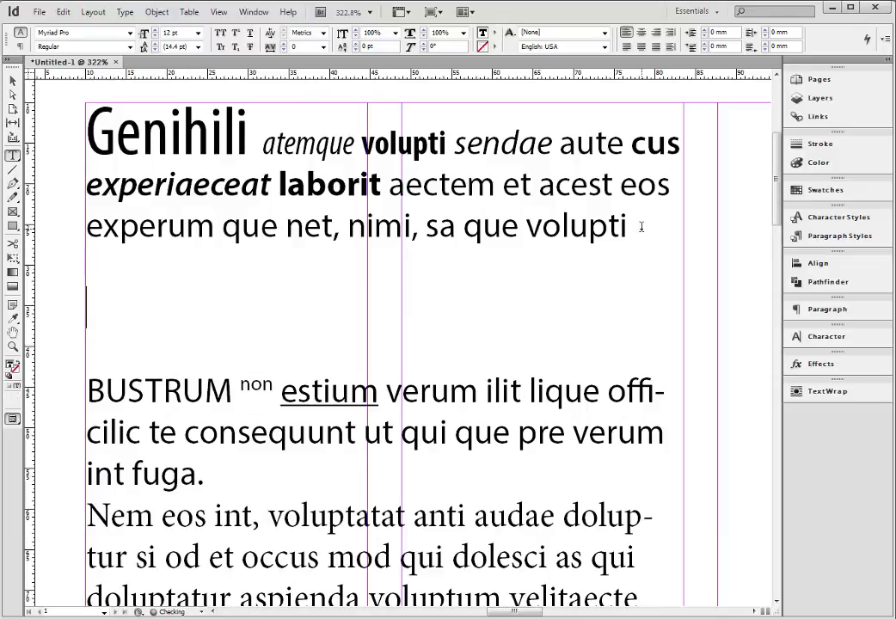
type("W")
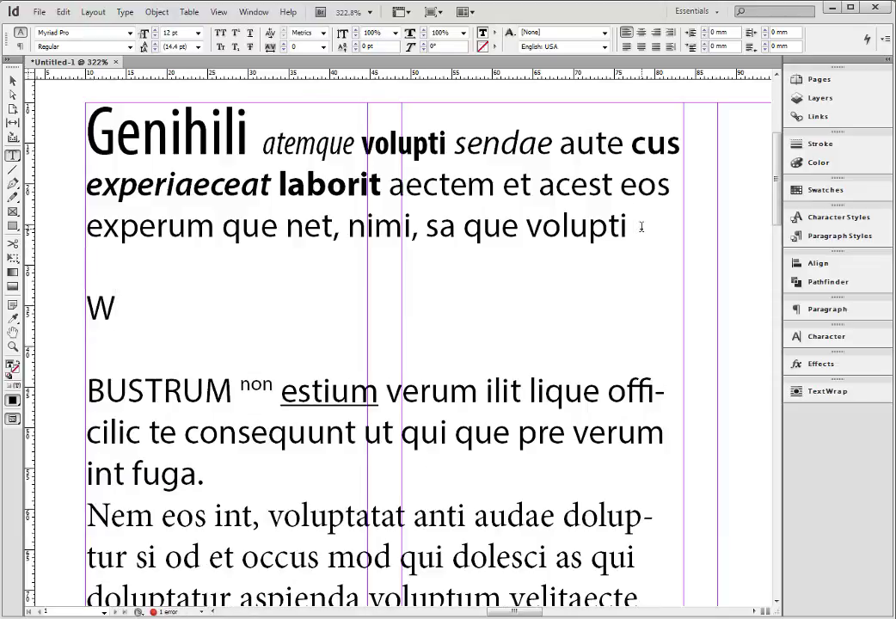
type("ord")
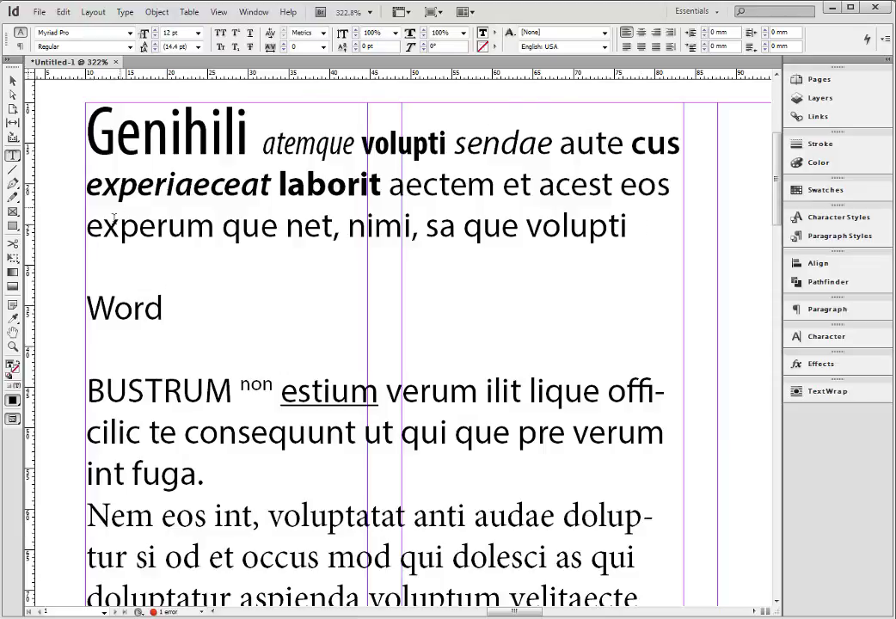
- Set the kerning of the new paragraph "Word" to 0 and deselect it
left_click_drag(165, 308, 86, 310)
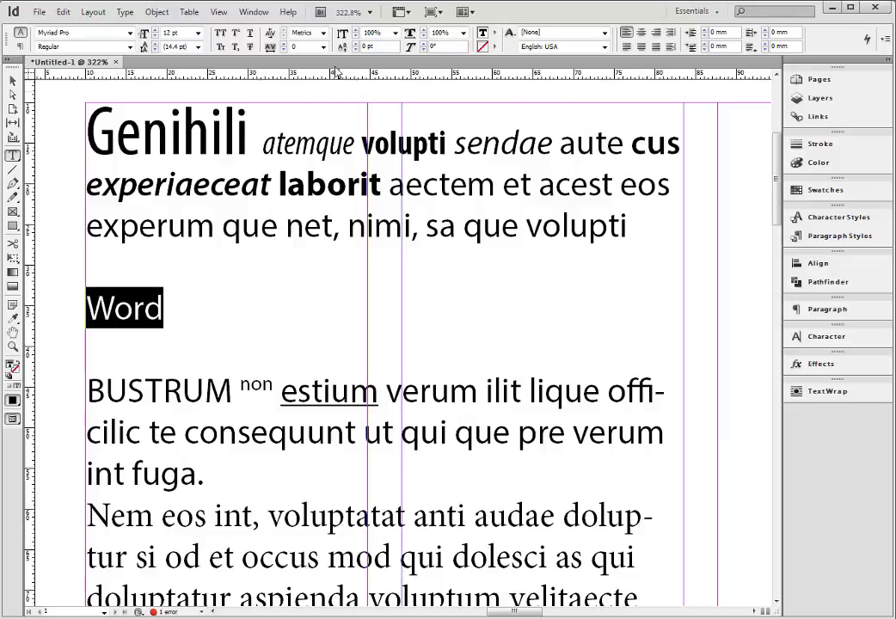
left_click(324, 33)
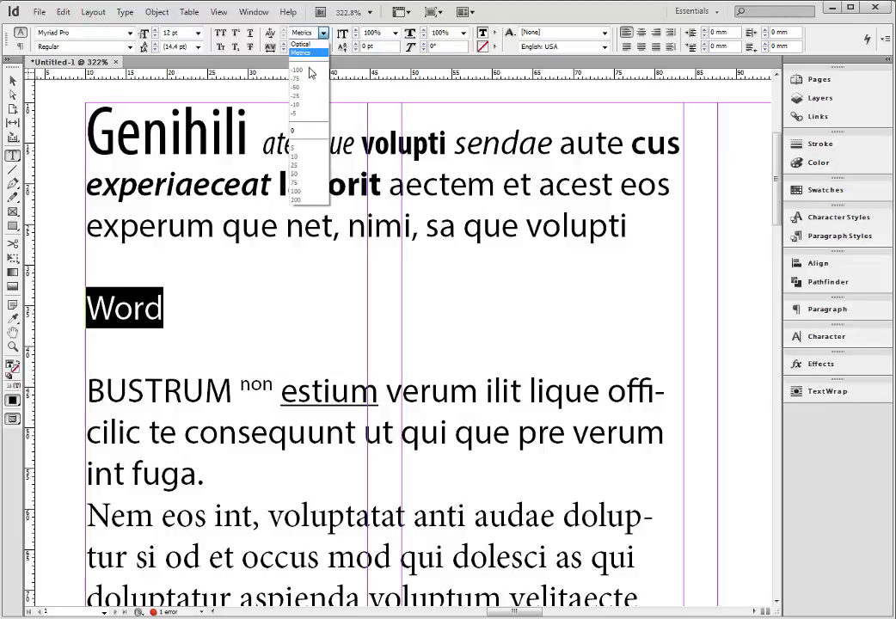
left_click(296, 130)
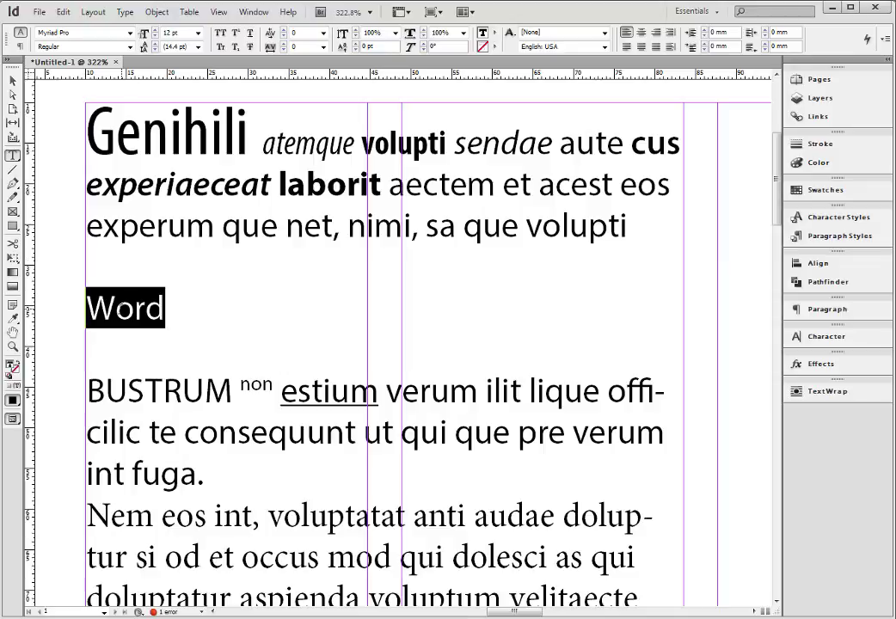
key("Right")
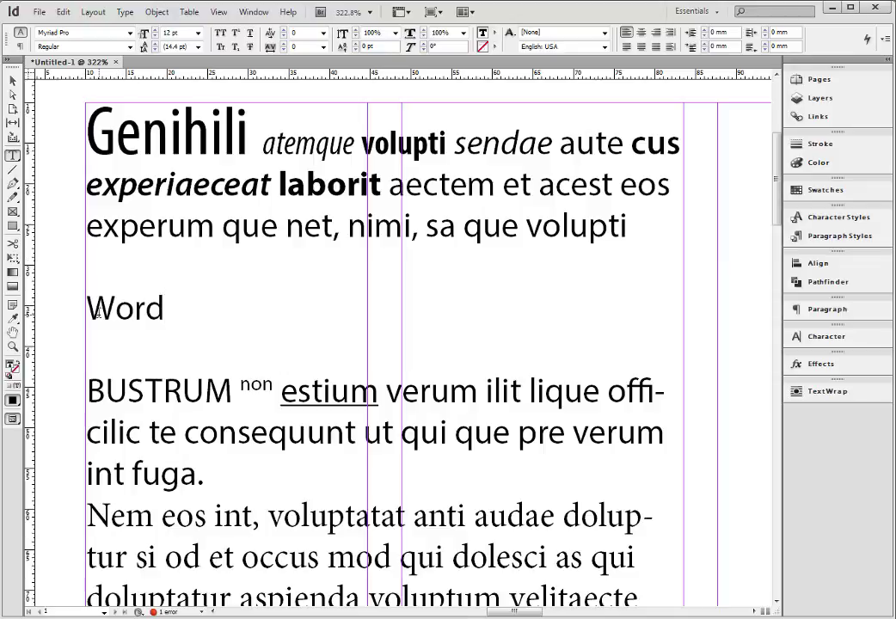
- Reselect the whole text "Word", change its kerning to Optical and deselect it
key("shift+Left")
key("shift+Left")
key("shift+Left")
key("shift+Left")
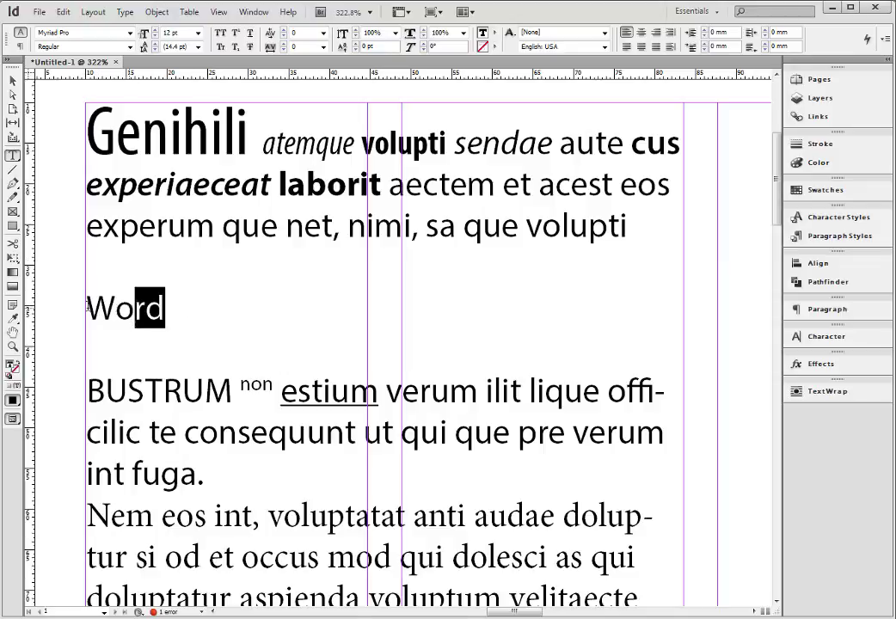
left_click(323, 33)
left_click(315, 44)
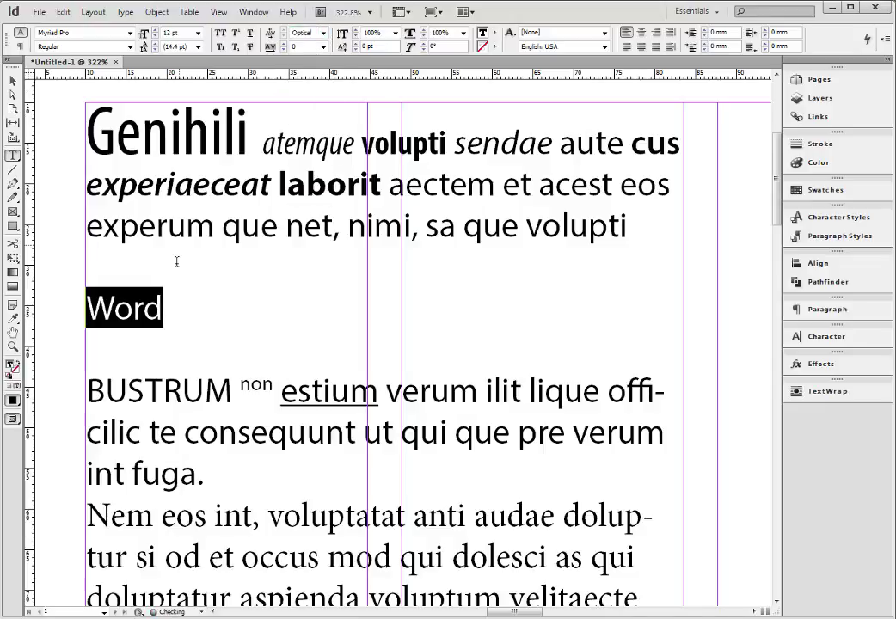
key("Right")
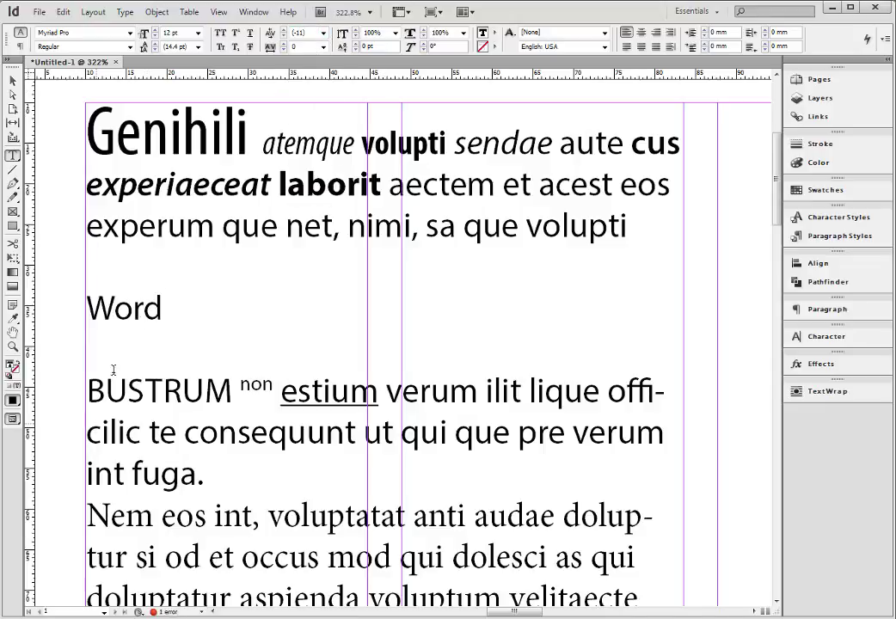
key("Left")
key("Right")
- Select "Word" again and increase its tracking to 120 to space out the letters
key("shift+Home")
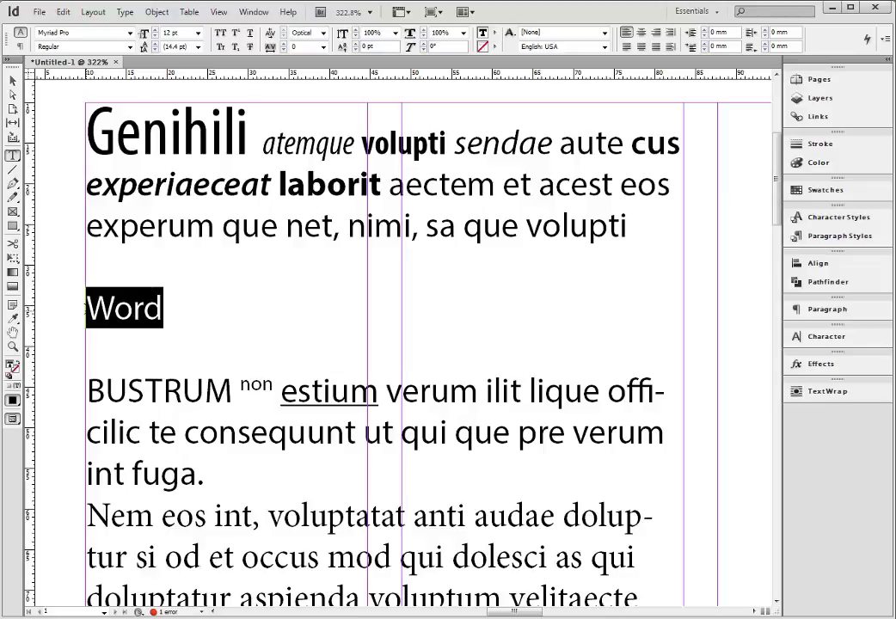
left_click(283, 44)
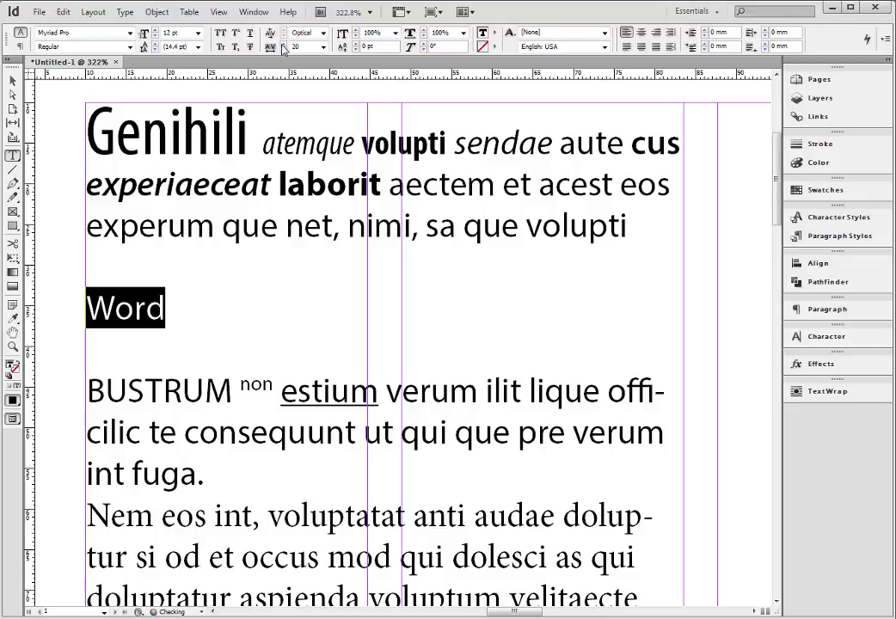
left_click(283, 44)
left_click(283, 44)
left_click(283, 43)
left_click(283, 44)
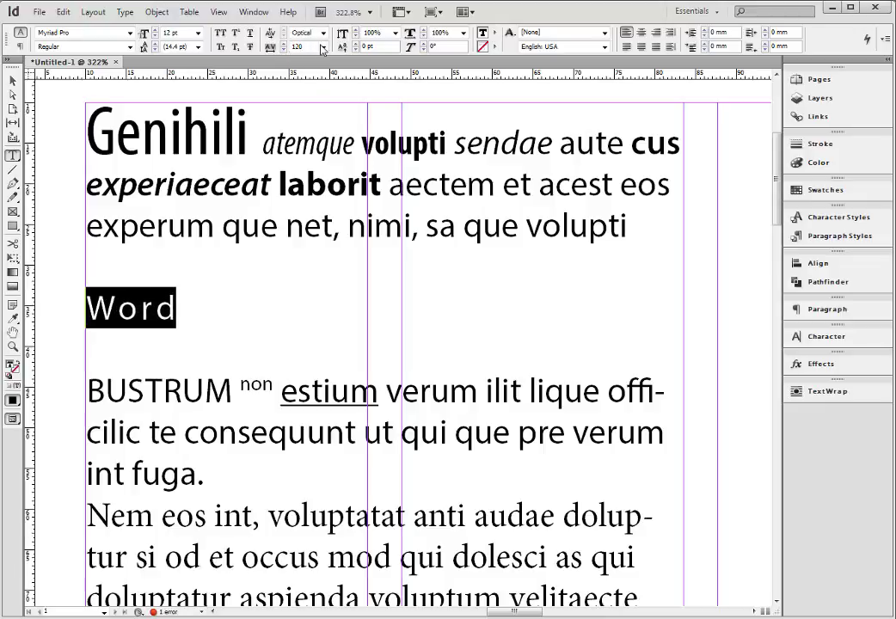
- Reset the tracking of the selected text "Word" to 0 and set its vertical scale to 175%
left_click(323, 49)
left_click(308, 103)
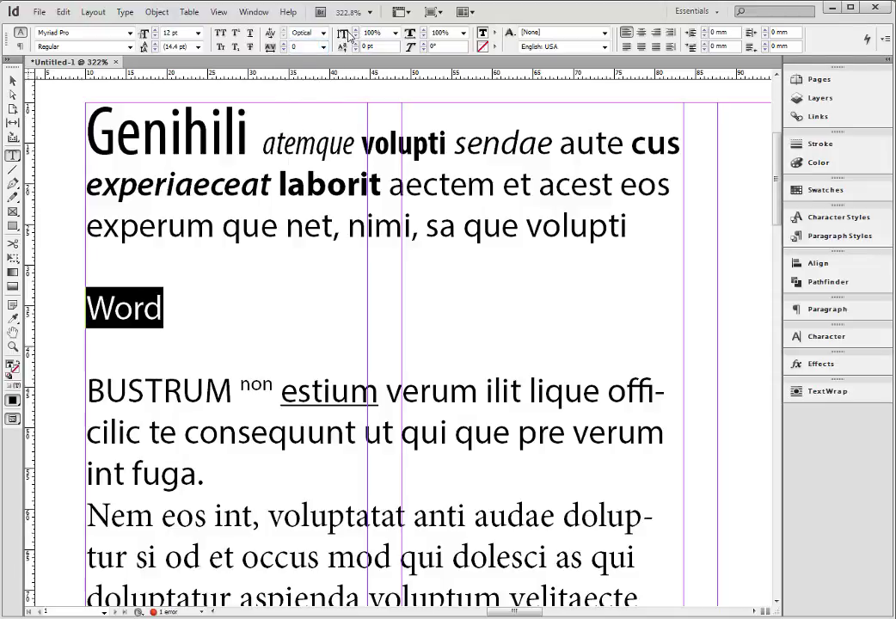
left_click(394, 33)
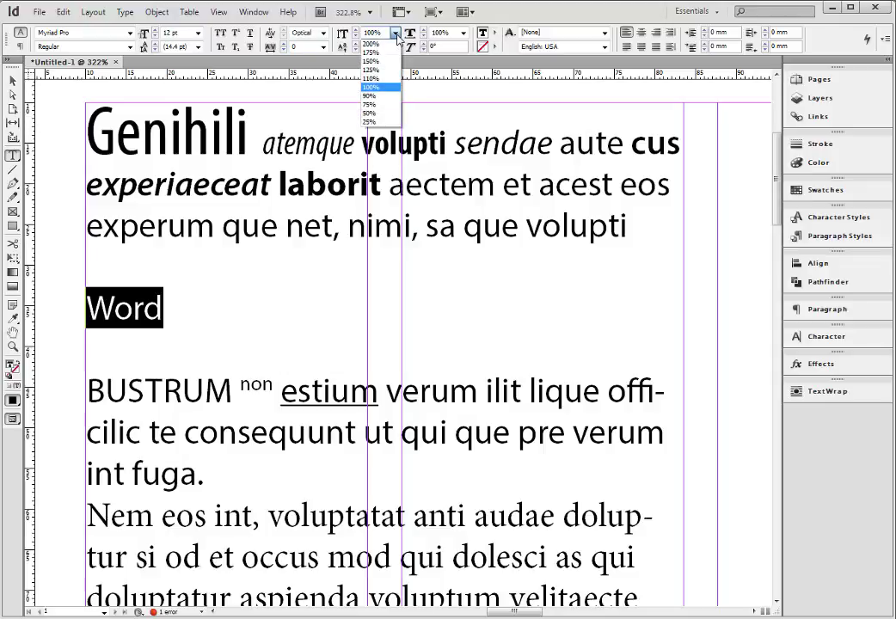
left_click(391, 53)
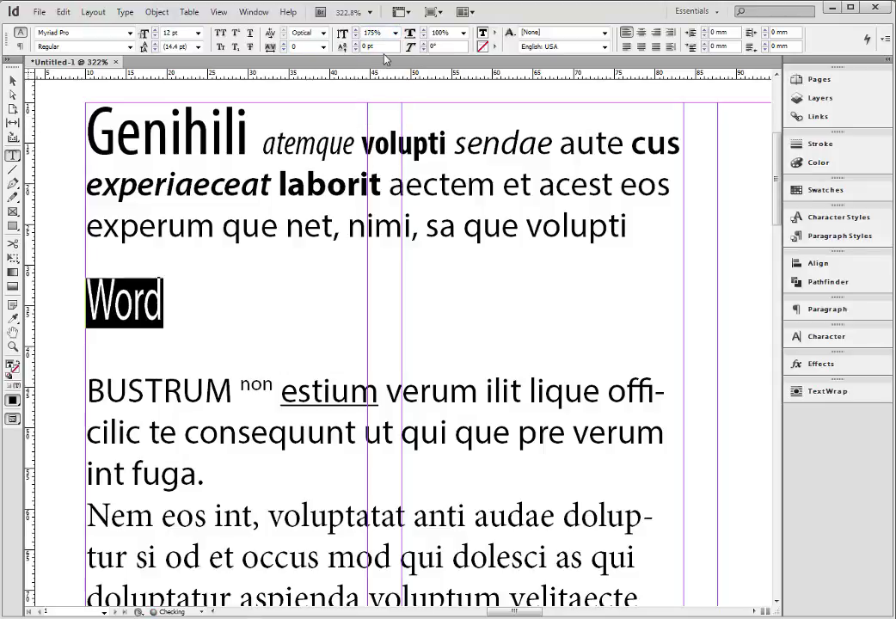
- Return the vertical scale of "Word" to 100% and widen its horizontal scale to 150%
left_click(396, 33)
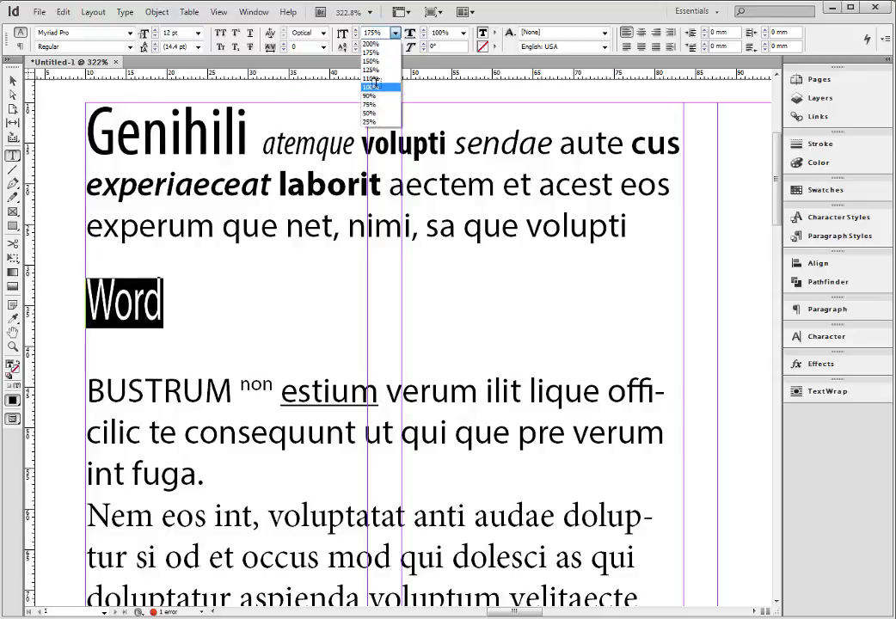
left_click(375, 87)
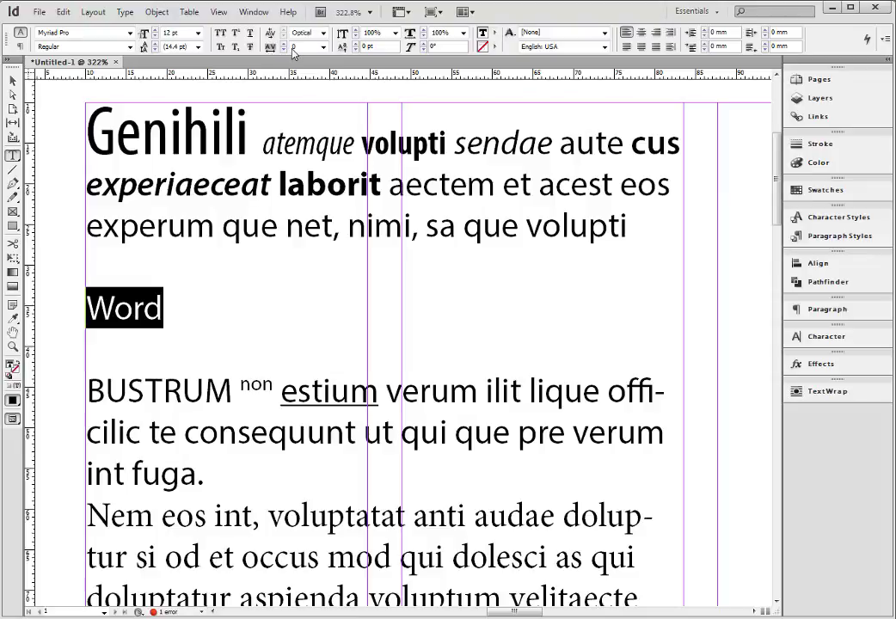
left_click(424, 31)
left_click(424, 31)
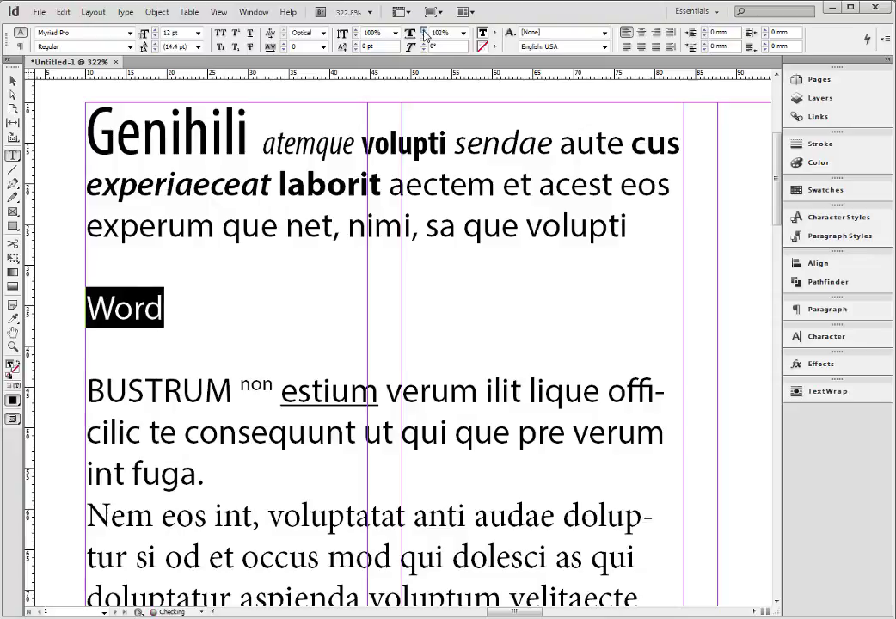
left_click(424, 31)
left_click(424, 30)
left_click(424, 31)
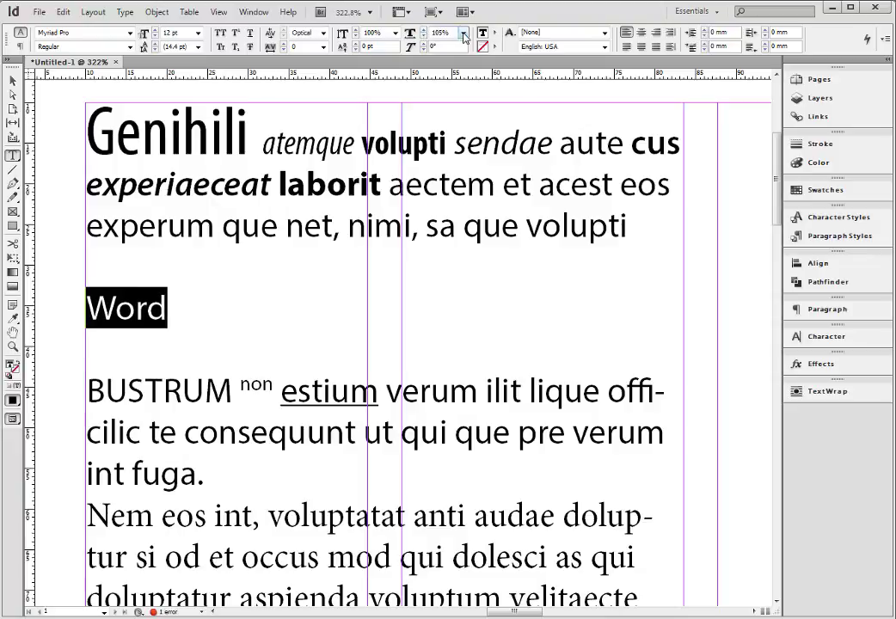
left_click(463, 32)
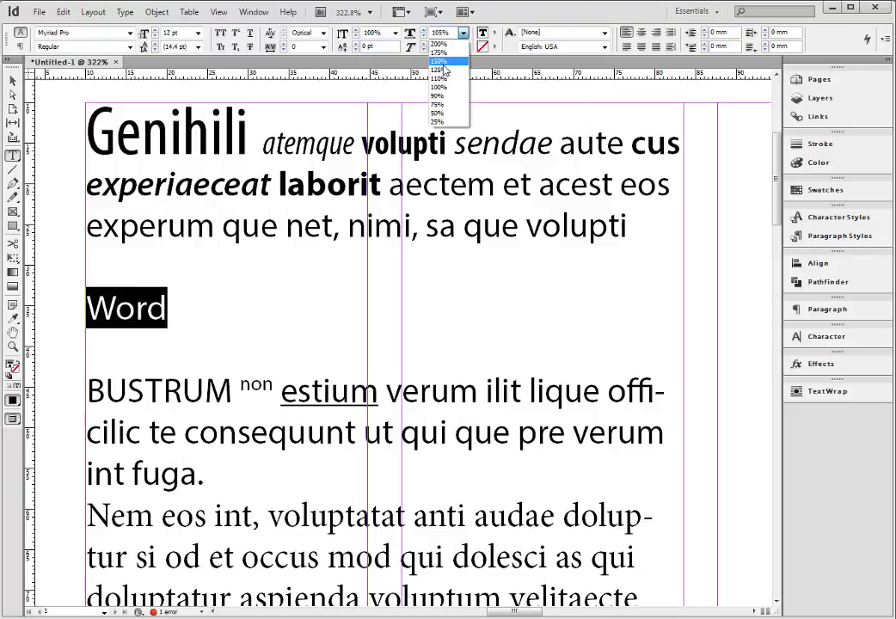
left_click(443, 63)
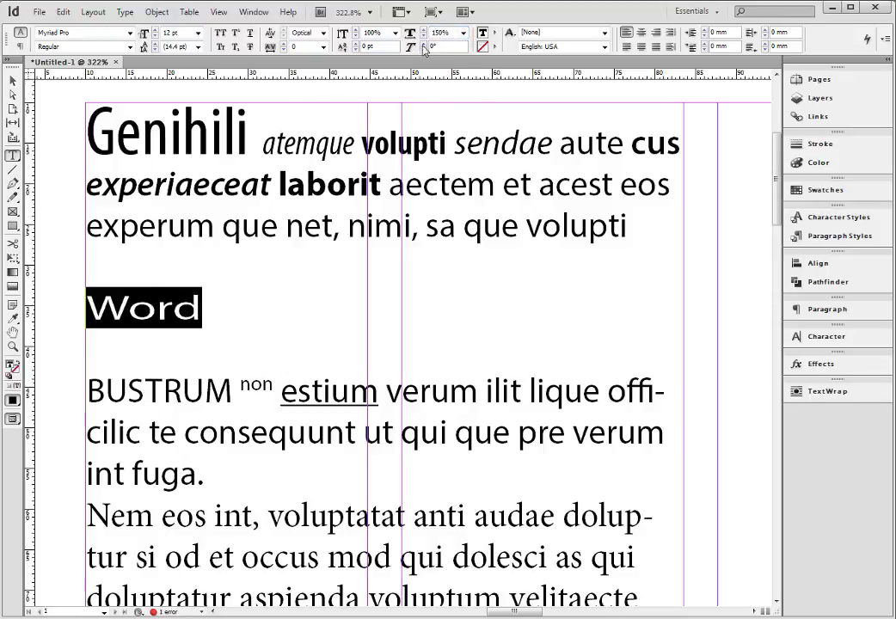
- Skew the selected text "Word" to an angle of 8°
left_click(423, 44)
left_click(423, 44)
left_click(423, 44)
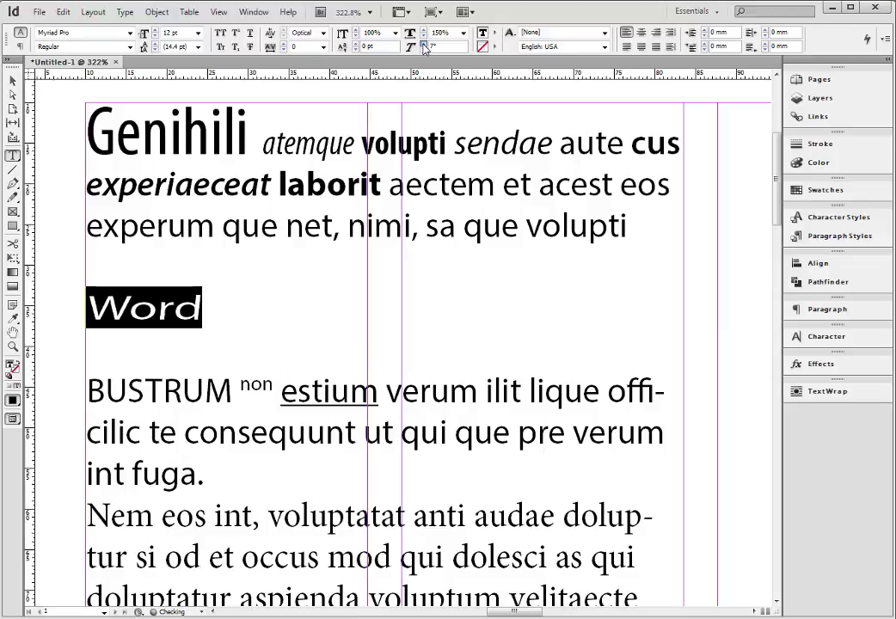
left_click(423, 44)
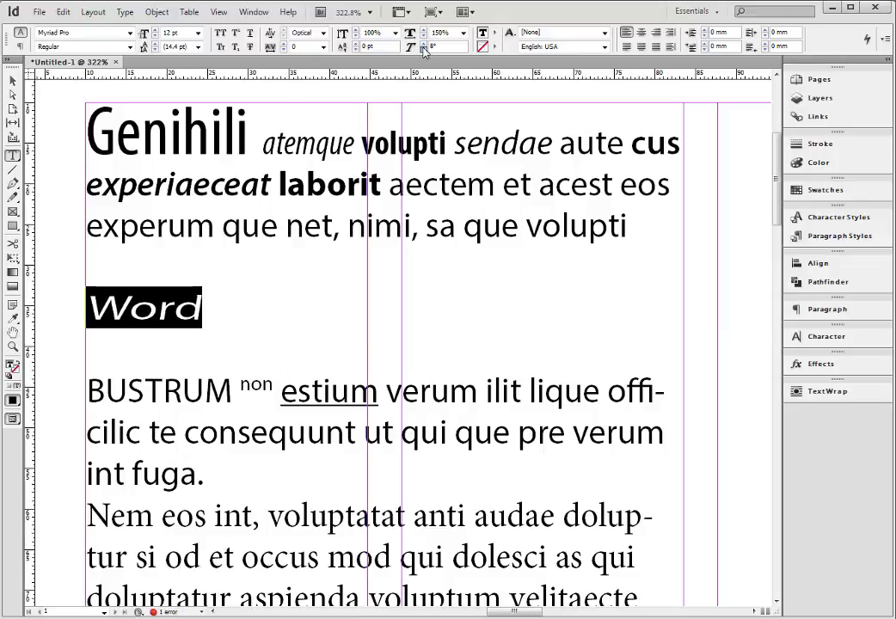
- Reduce the skew of "Word" back to 0°
left_click(423, 50)
left_click(423, 50)
left_click(423, 50)
left_click(423, 50)
left_click(424, 50)
left_click(423, 50)
left_click(423, 50)
left_click(424, 50)
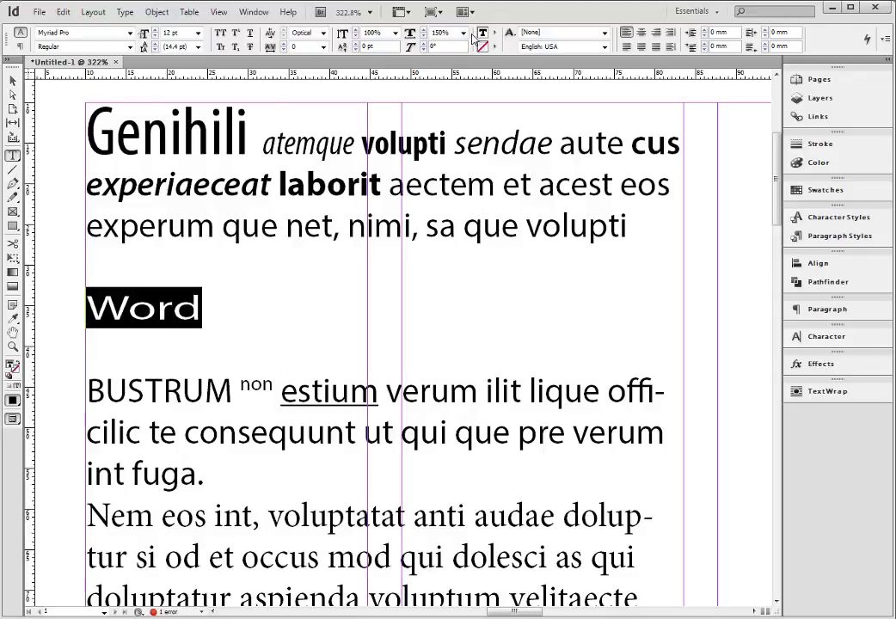
- Restore the horizontal scale of "Word" to 100% and deselect the text
left_click(462, 32)
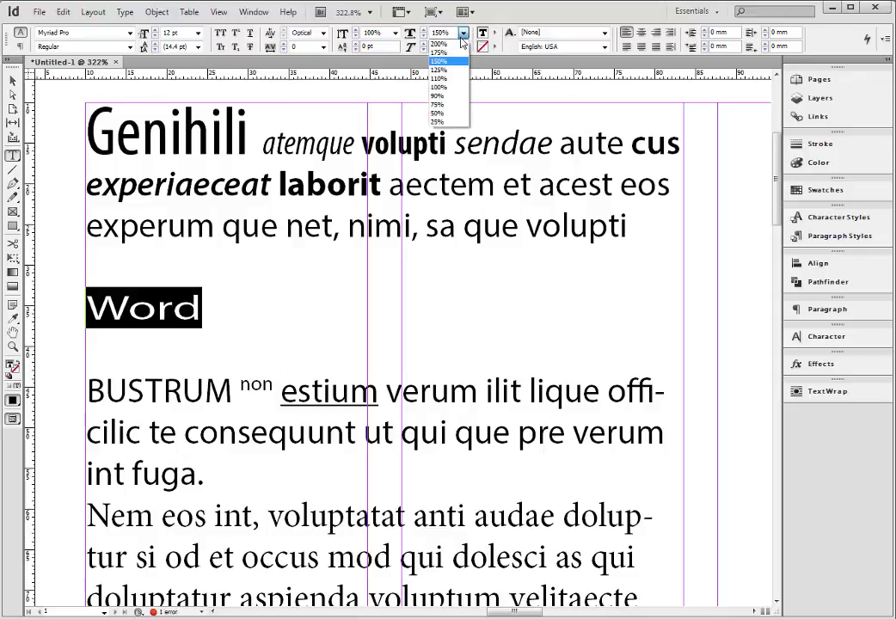
left_click(440, 87)
left_click(274, 252)
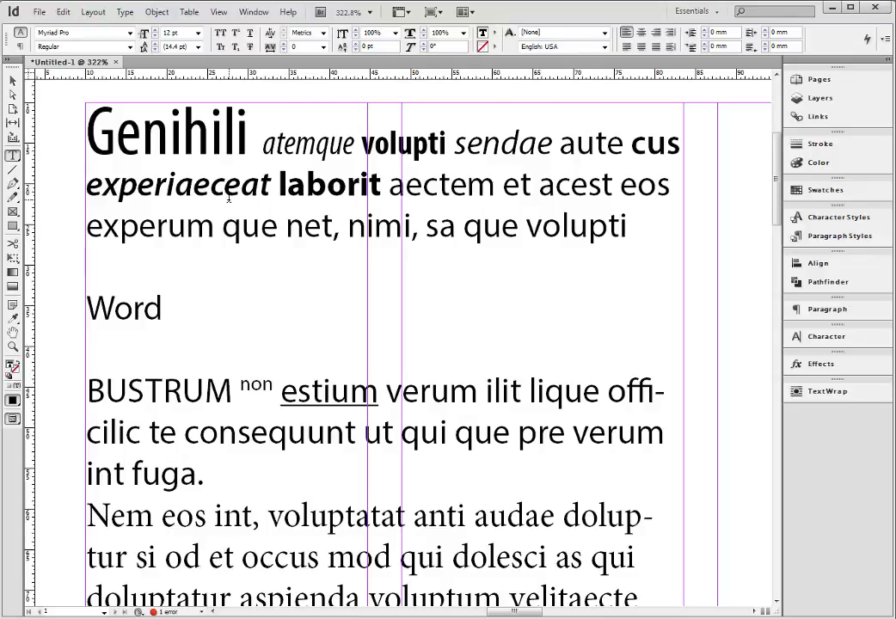
- Leave text editing so that the whole placeholder text frame is selected as an object
key("ctrl+minus")
key("ctrl+minus")
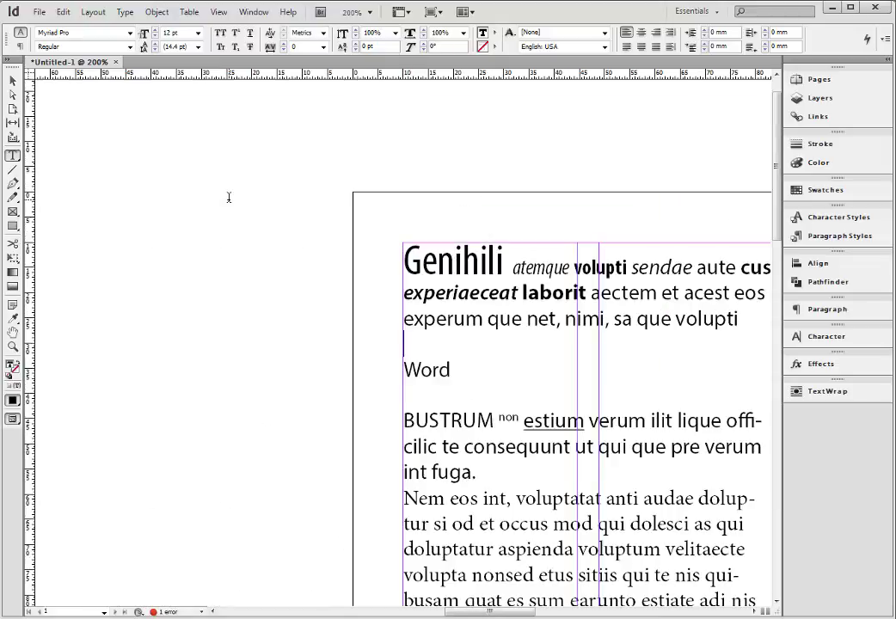
key("ctrl+minus")
key("ctrl+minus")
key("ctrl+minus")
key("ctrl+minus")
key("ctrl+minus")
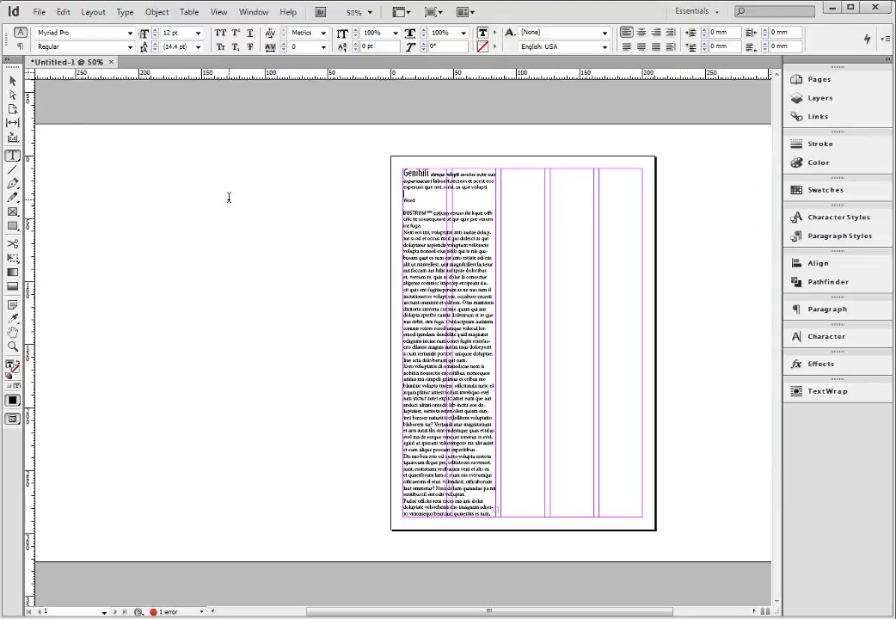
key("ctrl+equal")
key("ctrl+equal")
key("ctrl+equal")
key("ctrl+equal")
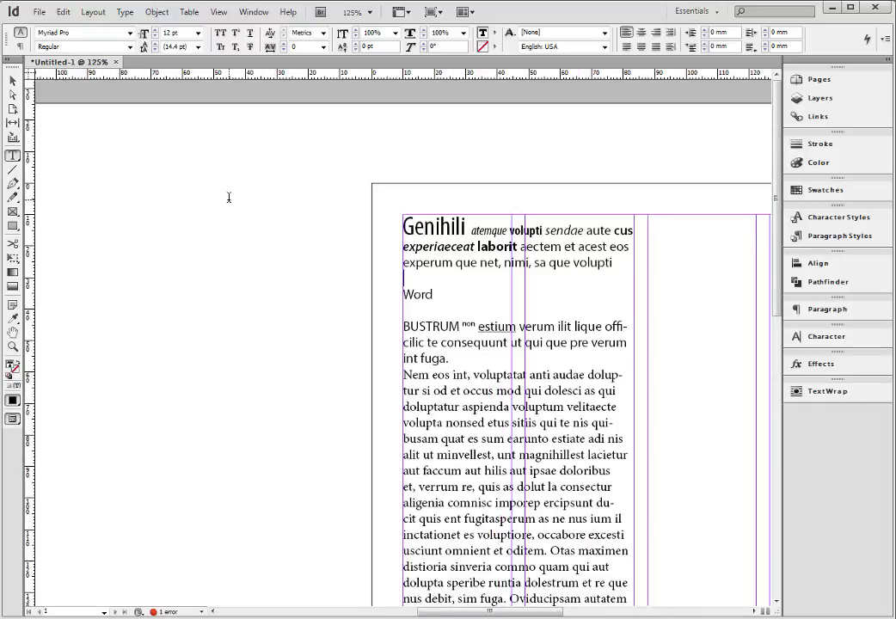
key("Escape")
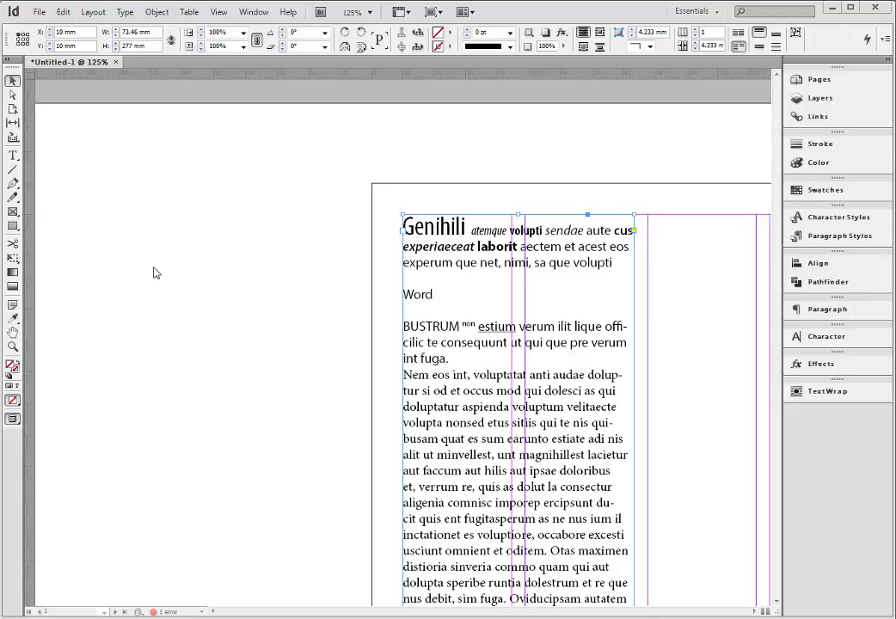
key("ctrl+r")
- Open the Text Frame Options for the selected frame, set the number of columns to 2 and turn on the preview
right_click(429, 274)
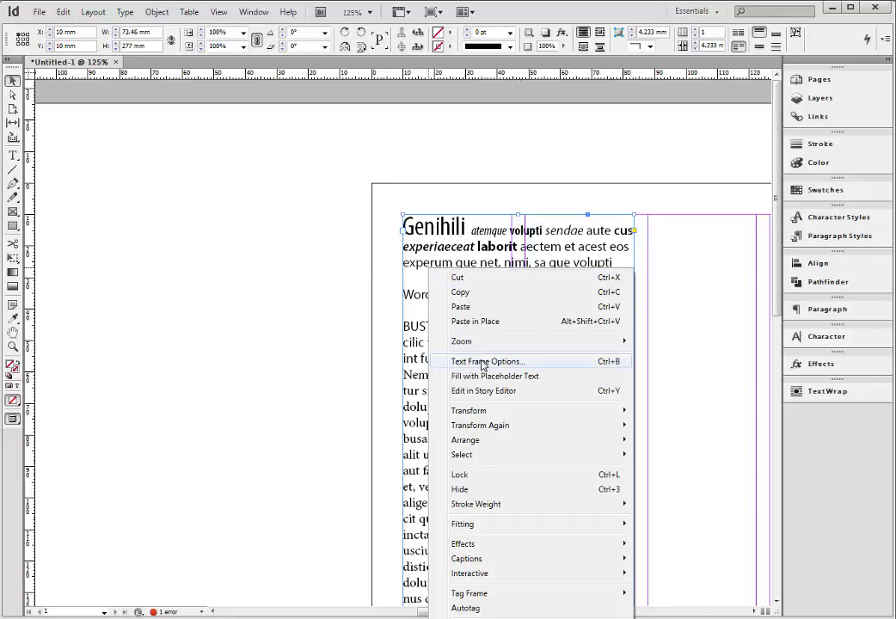
left_click(388, 344)
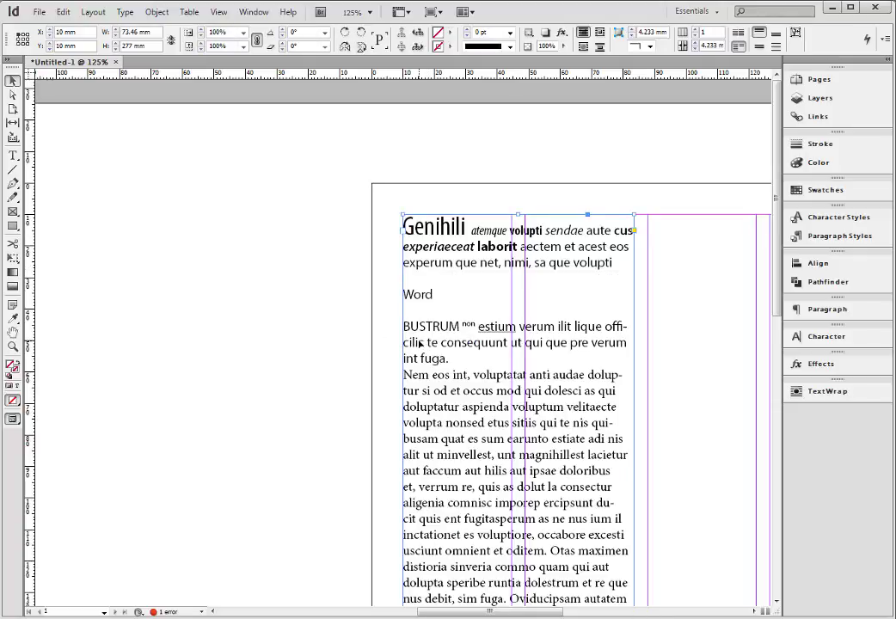
key("ctrl+b")
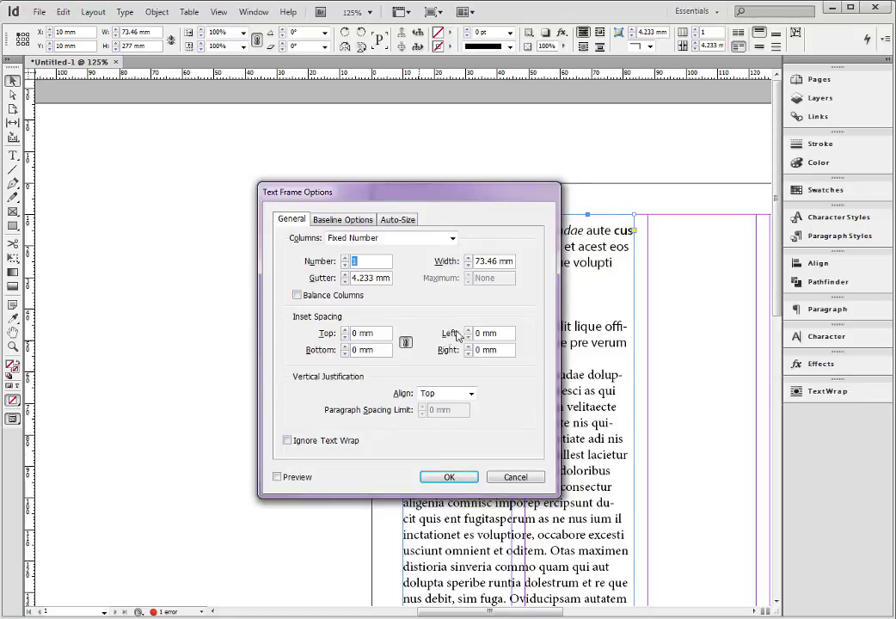
left_click_drag(479, 195, 311, 169)
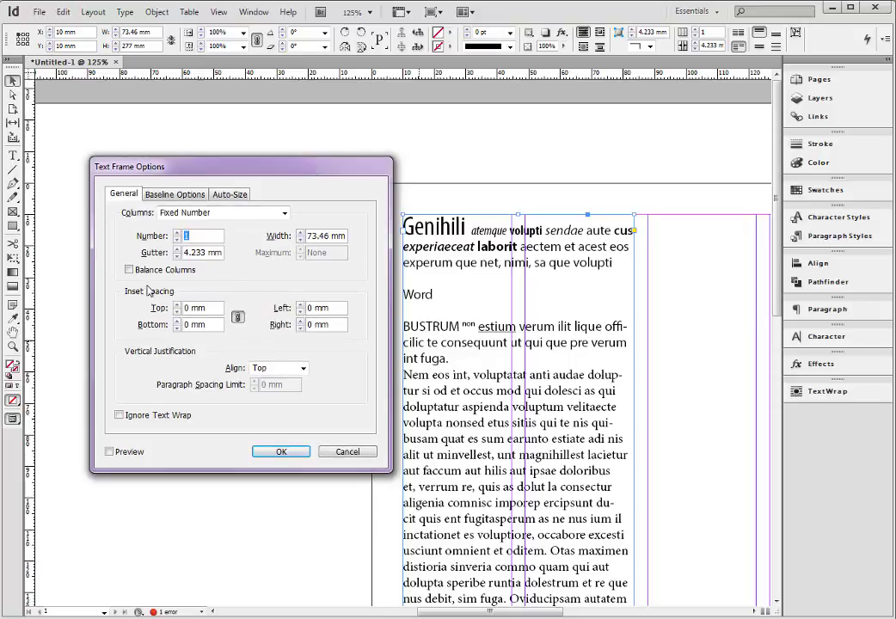
left_click(178, 233)
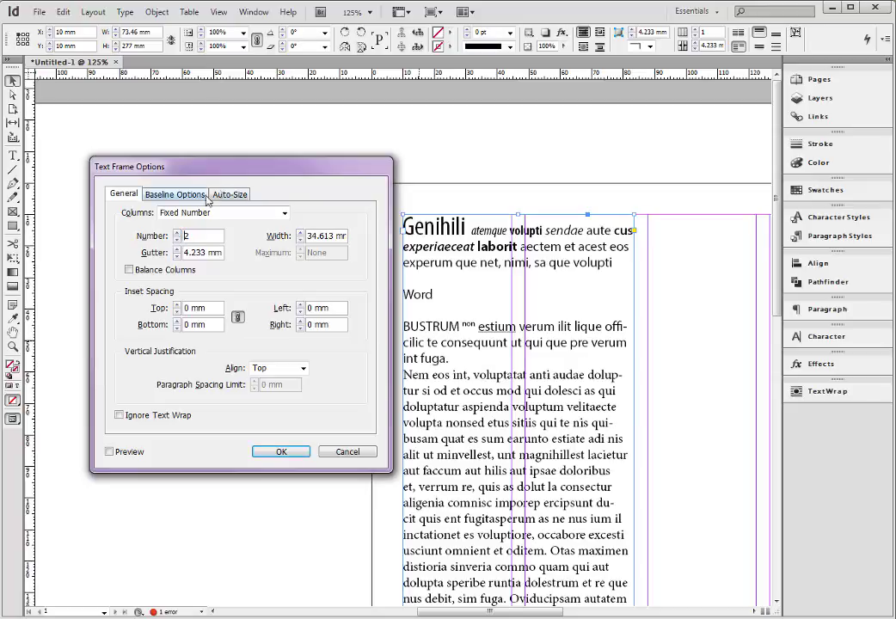
left_click_drag(242, 174, 209, 169)
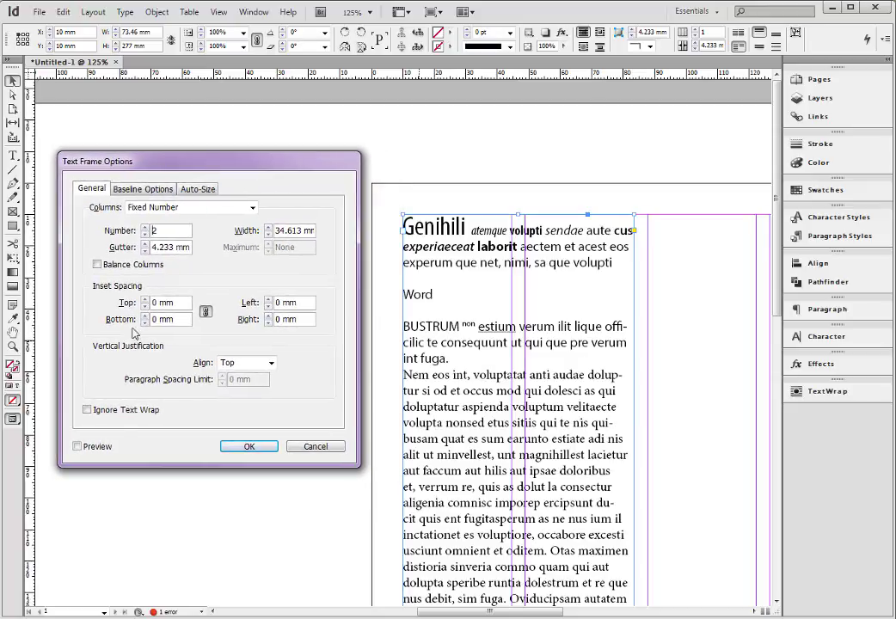
left_click(77, 447)
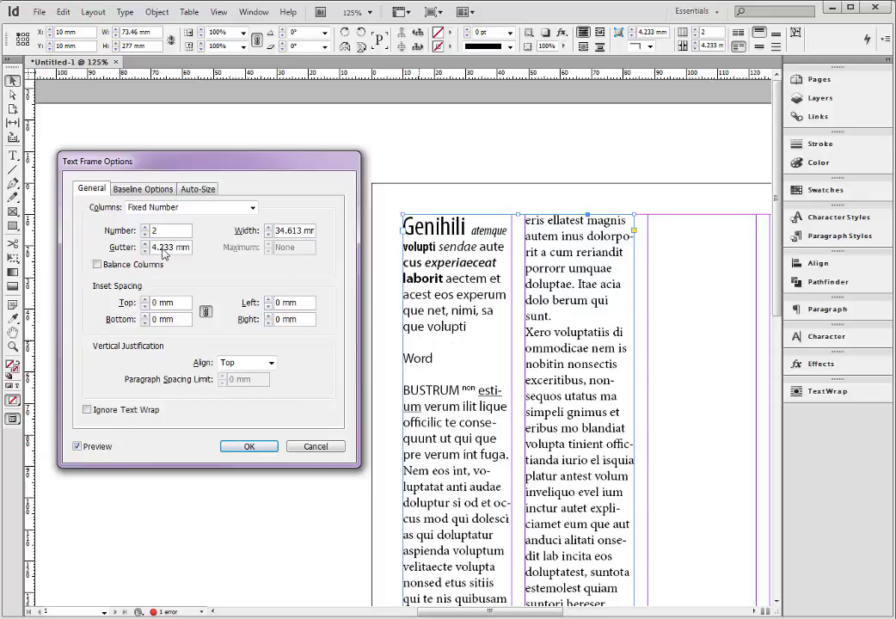
- Set the frame's inset spacing to 2 mm on all four sides and keep the vertical justification aligned to Top
left_click(144, 300)
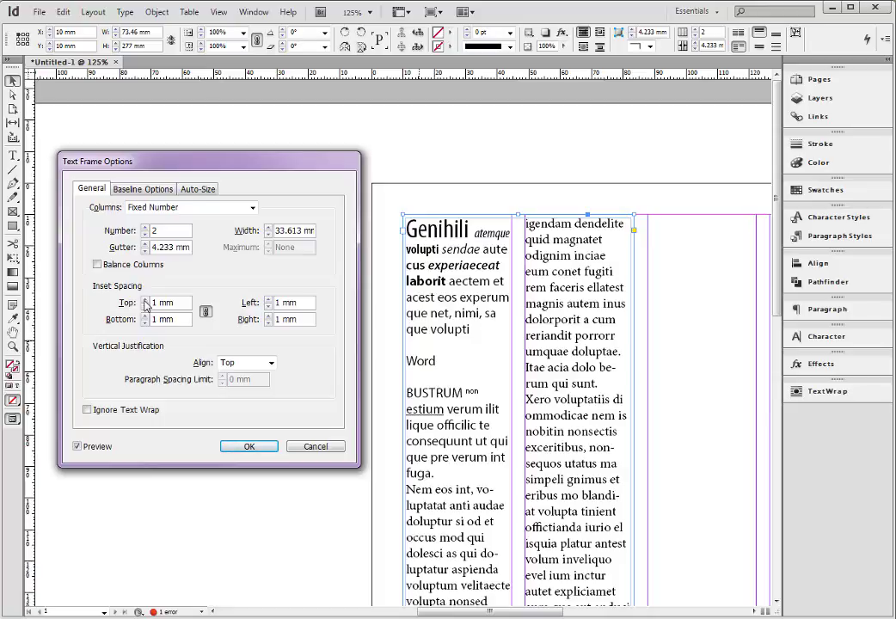
left_click(145, 300)
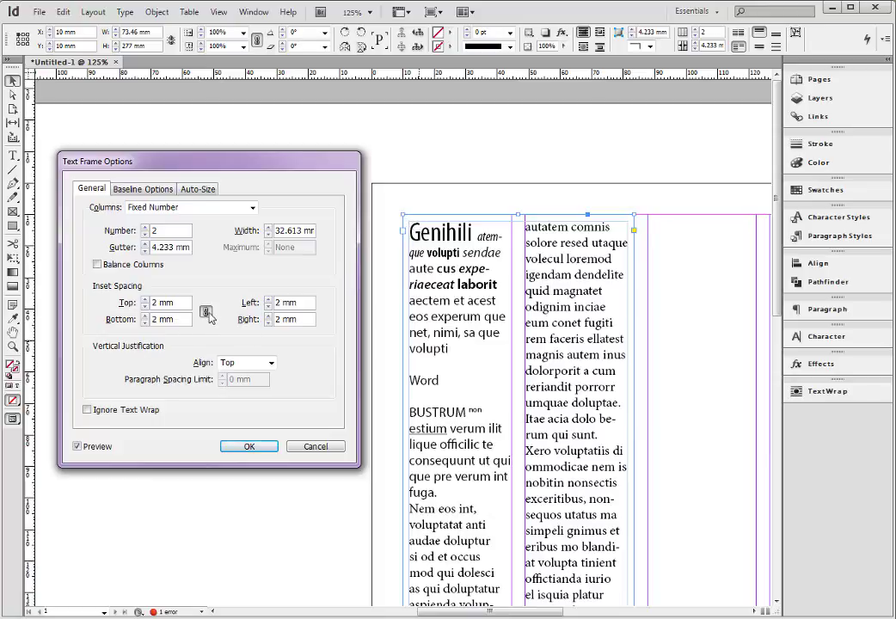
left_click(271, 364)
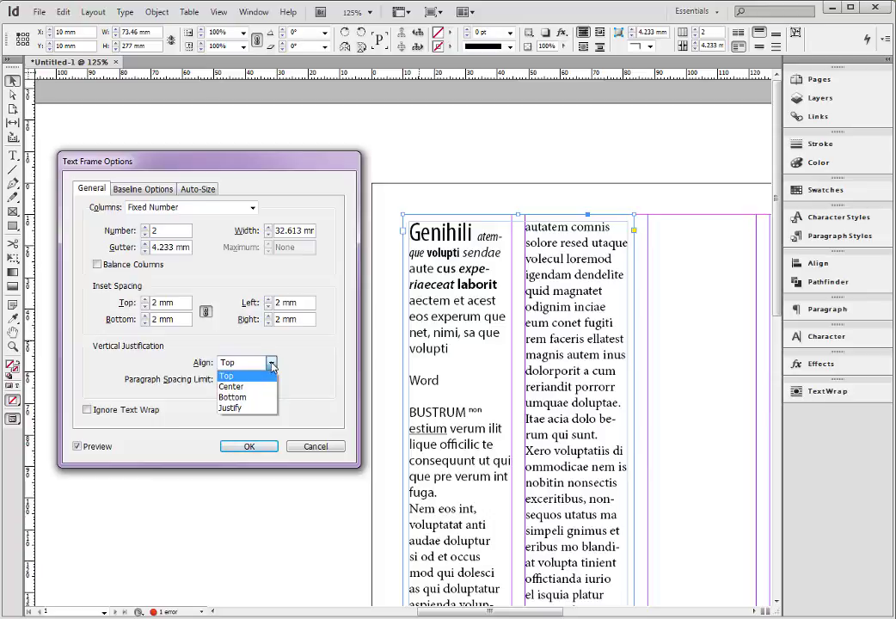
left_click(231, 377)
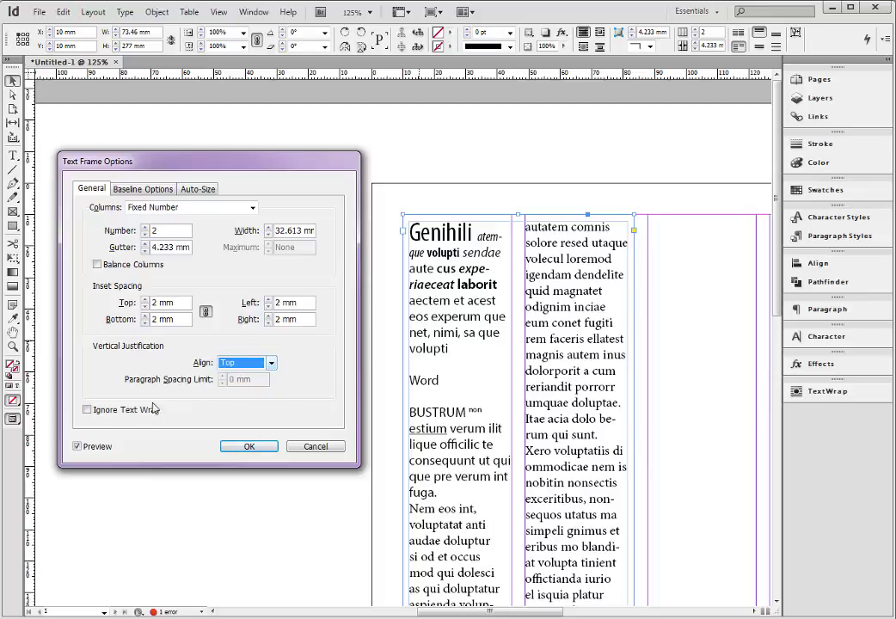